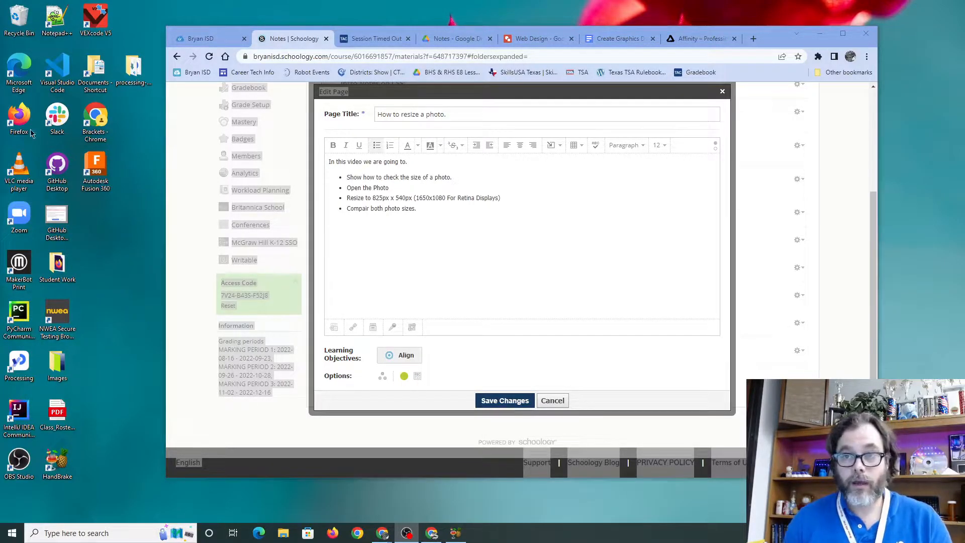
Open IMG_0008.jpg from the desktop and delete the old Gobbers photo copy from the desktop.
{"action": "left_click", "coordinate": [820, 33]}
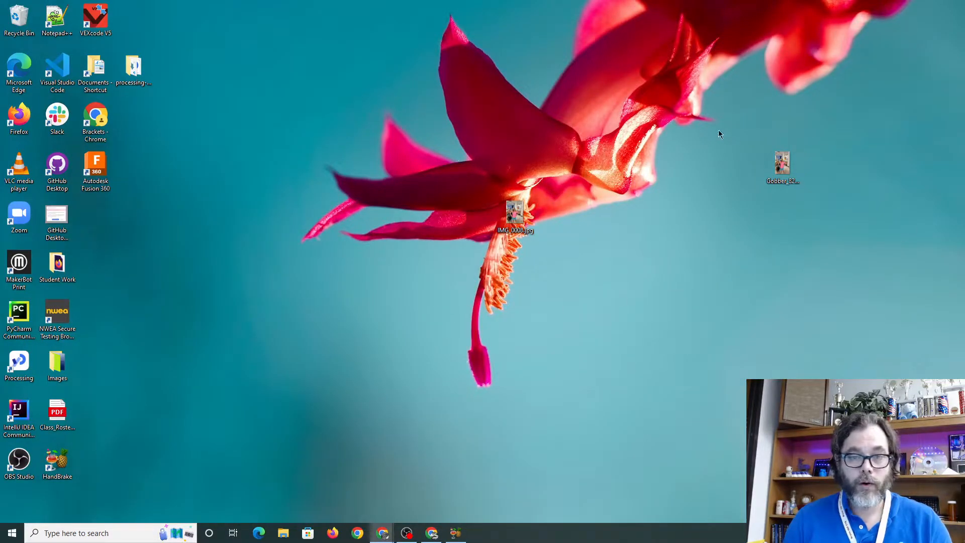
{"action": "double_click", "coordinate": [519, 216]}
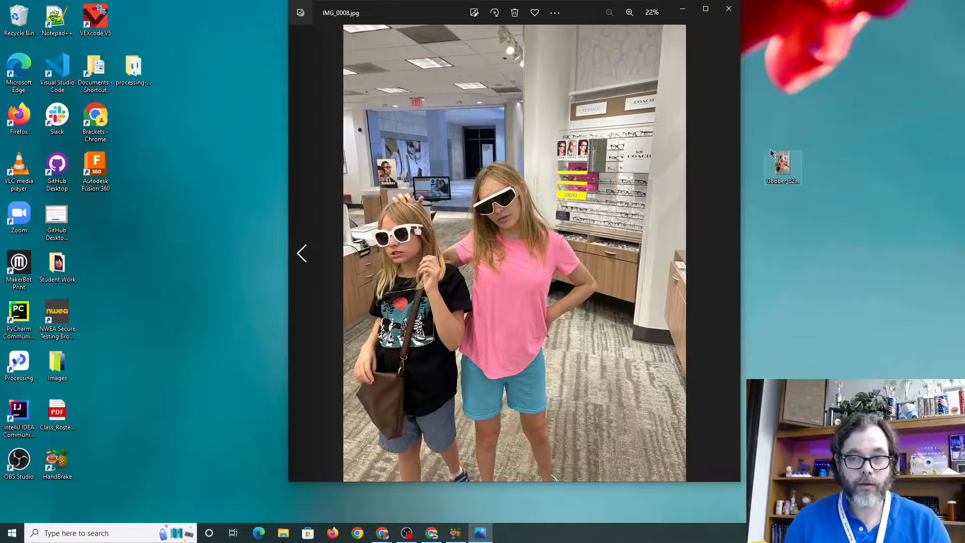
{"action": "left_click", "coordinate": [776, 156]}
{"action": "key", "text": "Delete"}
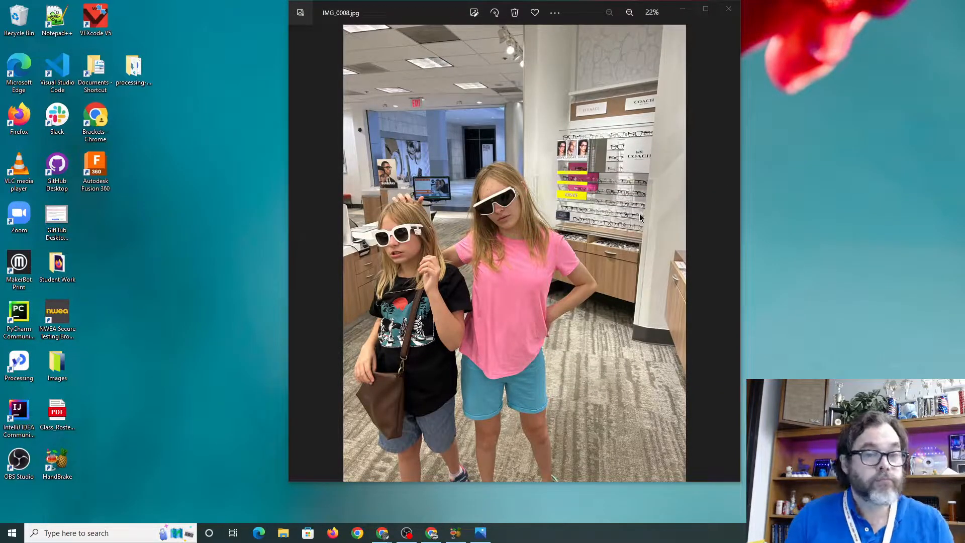
Move the photo window aside and examine the file size and pixel dimensions in the properties of IMG_0008.jpg.
{"action": "left_click_drag", "start_coordinate": [396, 17], "coordinate": [378, 25]}
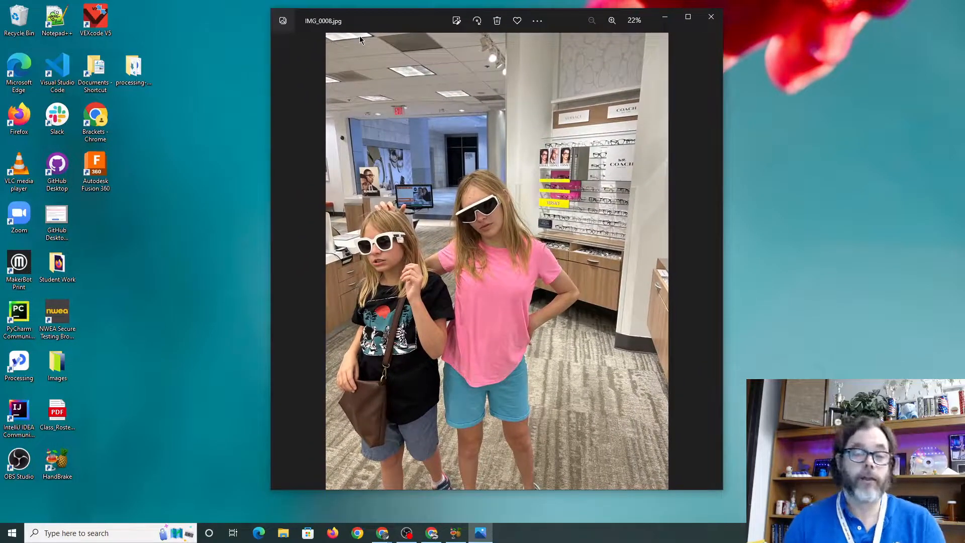
{"action": "left_click_drag", "start_coordinate": [405, 20], "coordinate": [153, 19]}
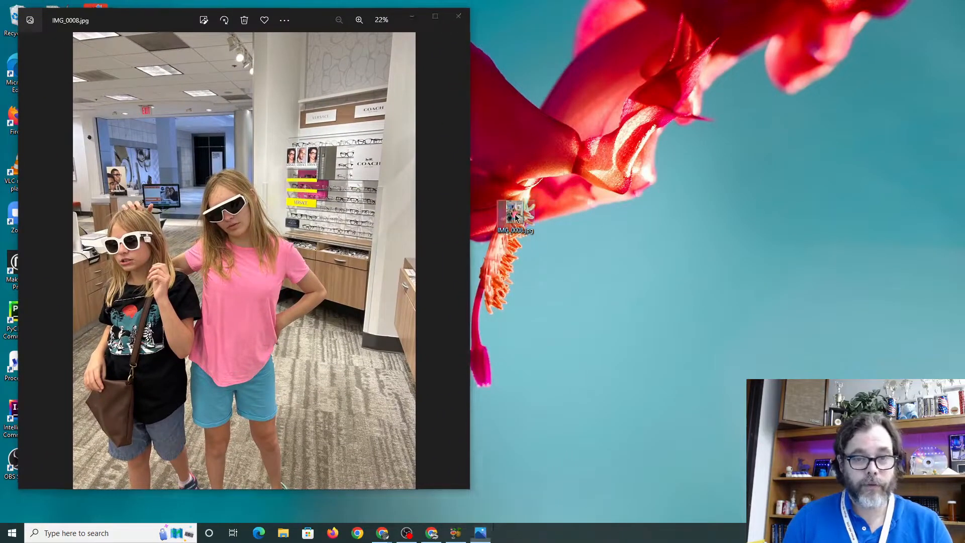
{"action": "right_click", "coordinate": [515, 214]}
{"action": "left_click", "coordinate": [546, 515]}
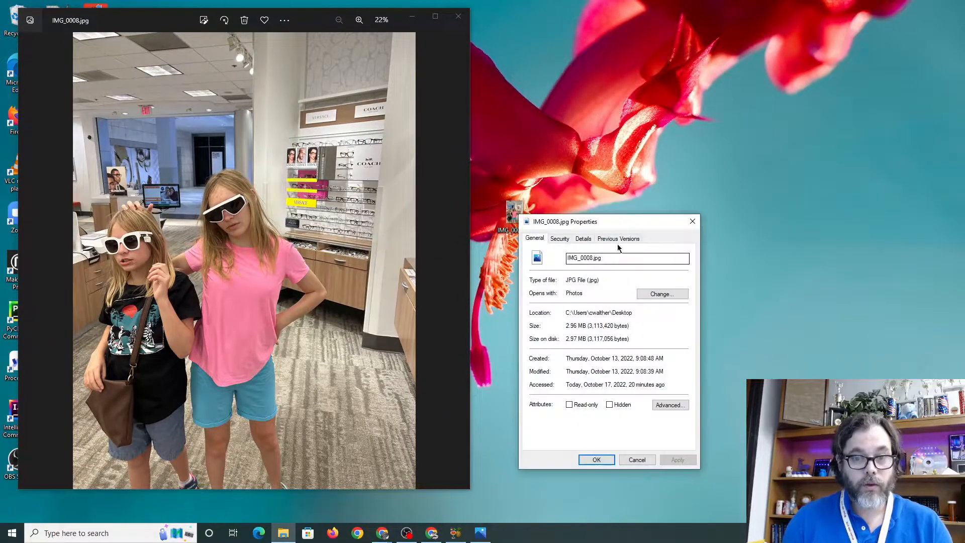
{"action": "left_click_drag", "start_coordinate": [633, 224], "coordinate": [546, 49]}
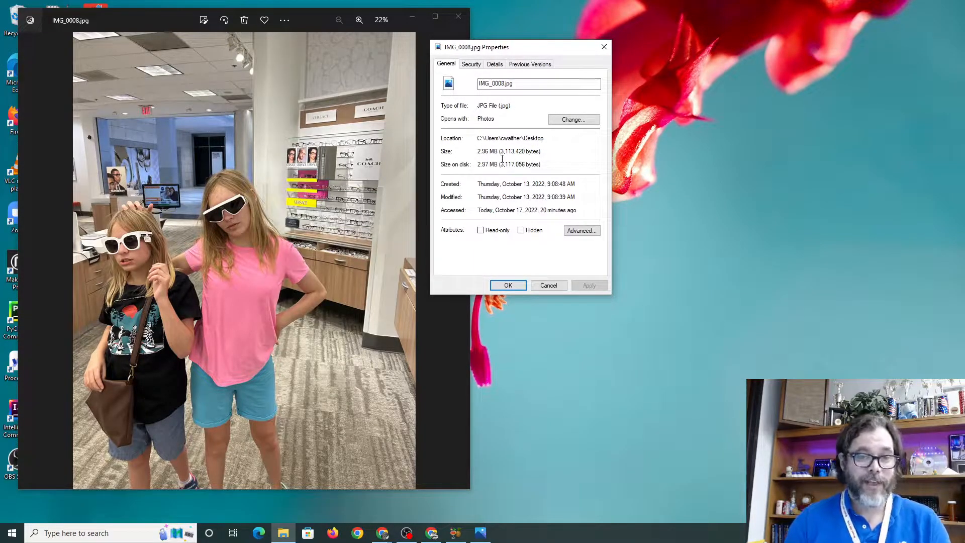
{"action": "left_click", "coordinate": [471, 64]}
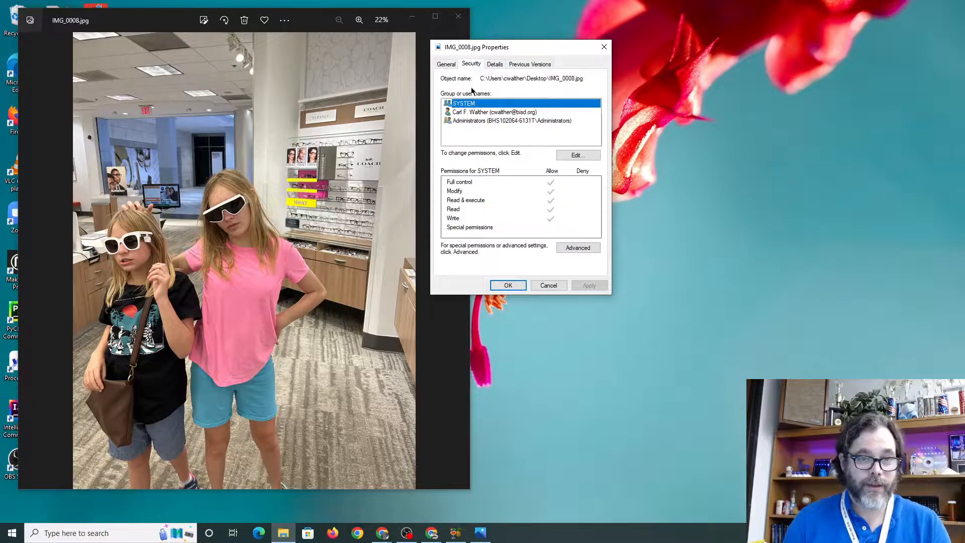
{"action": "left_click", "coordinate": [494, 64]}
{"action": "scroll", "coordinate": [528, 231], "scroll_direction": "down", "scroll_amount": 3}
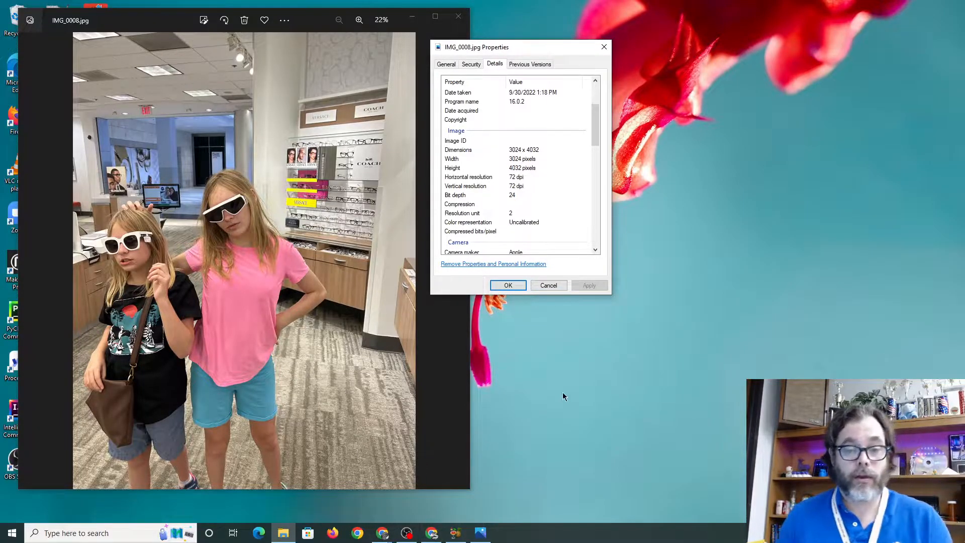
{"action": "left_click", "coordinate": [547, 286]}
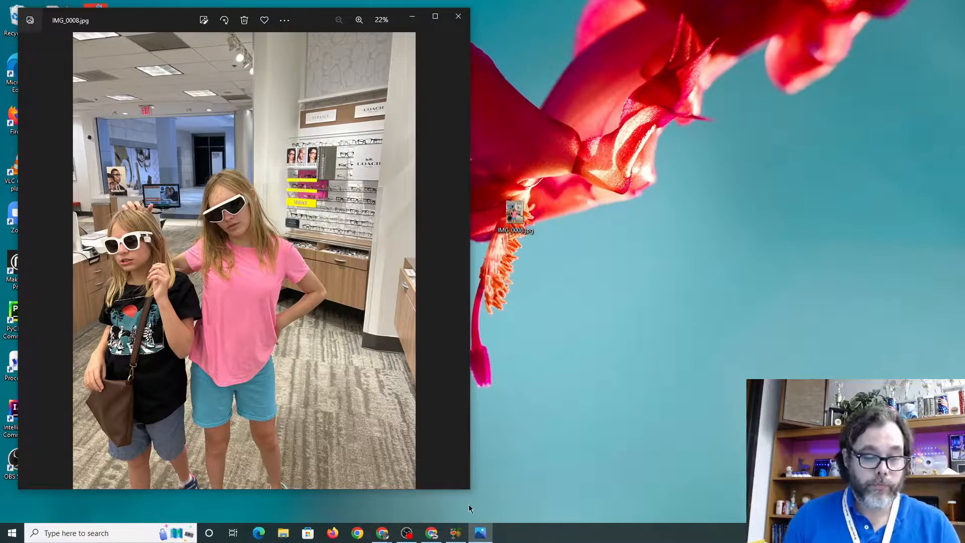
Define custom resize dimensions for IMG_0008.jpg with the aspect ratio unlocked, setting width 540 and height 825.
{"action": "left_click_drag", "start_coordinate": [468, 493], "coordinate": [475, 507]}
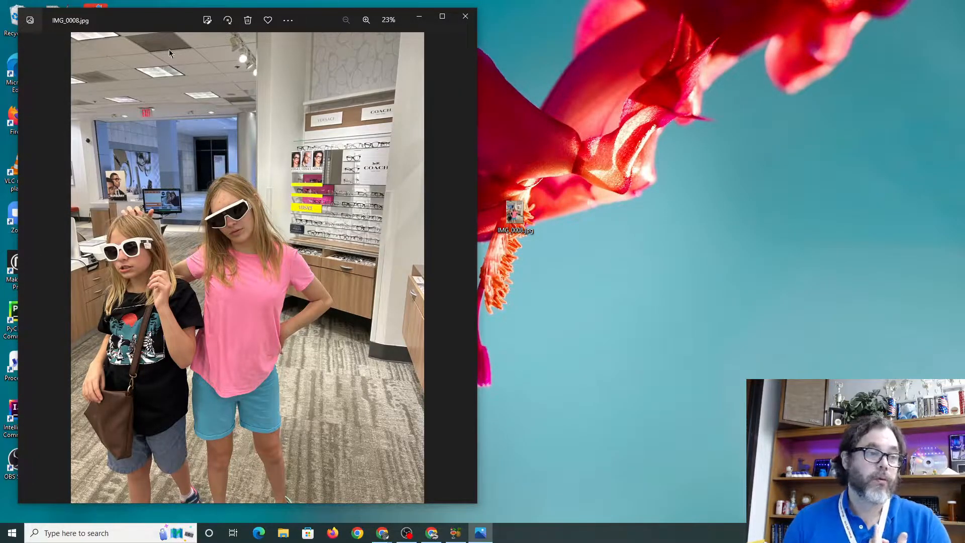
{"action": "mouse_move", "coordinate": [155, 16]}
{"action": "left_mouse_down"}
{"action": "mouse_move", "coordinate": [270, 25]}
{"action": "mouse_move", "coordinate": [240, 7]}
{"action": "mouse_move", "coordinate": [164, 20]}
{"action": "mouse_move", "coordinate": [171, 15]}
{"action": "left_mouse_up"}
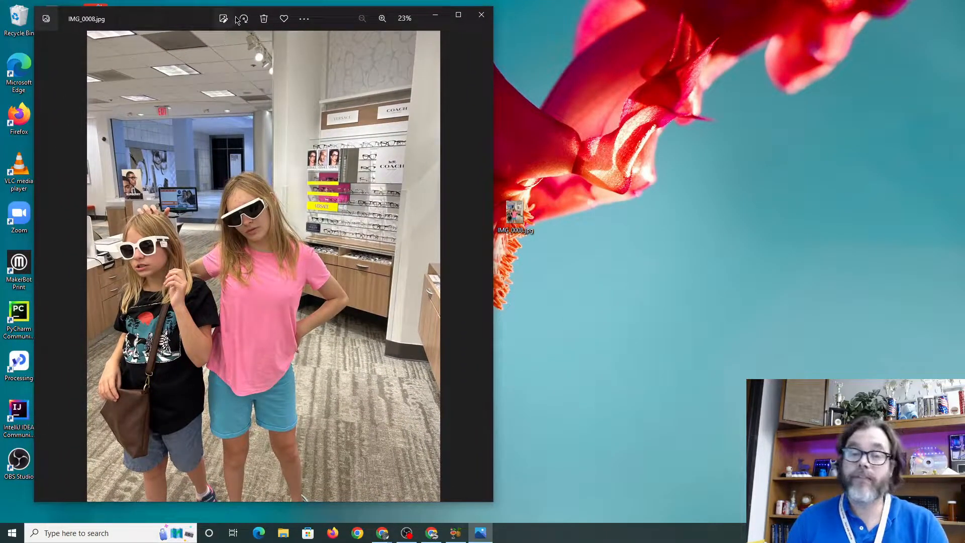
{"action": "left_click", "coordinate": [303, 19]}
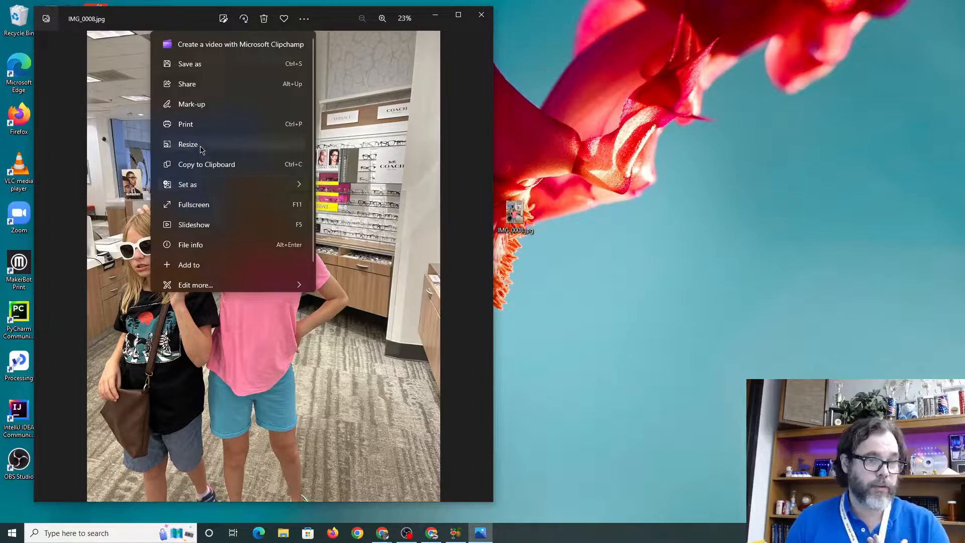
{"action": "left_click", "coordinate": [202, 146]}
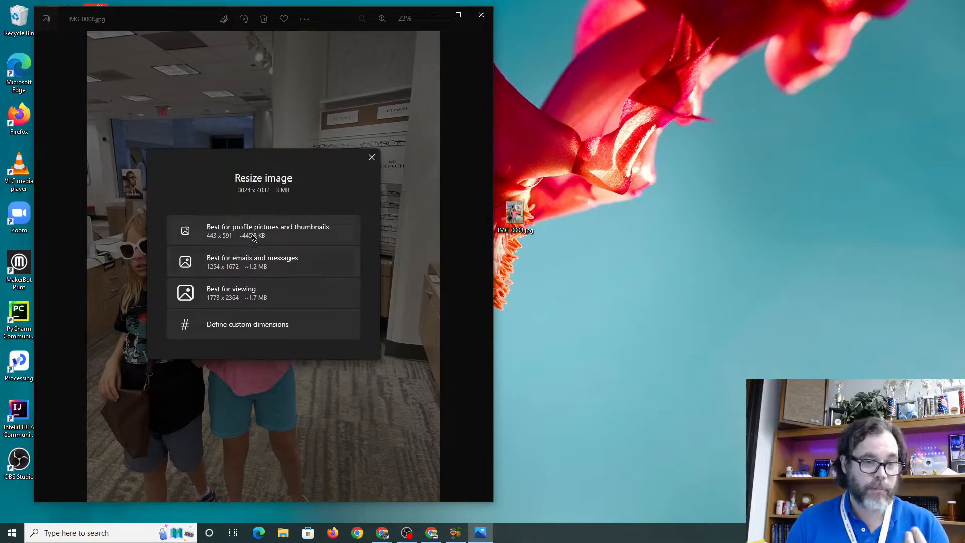
{"action": "left_click", "coordinate": [247, 325]}
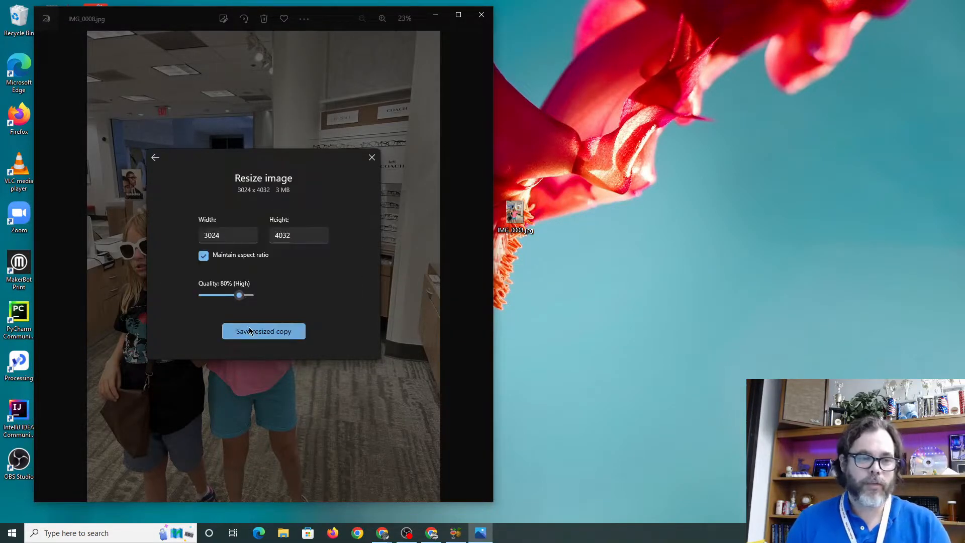
{"action": "double_click", "coordinate": [307, 237]}
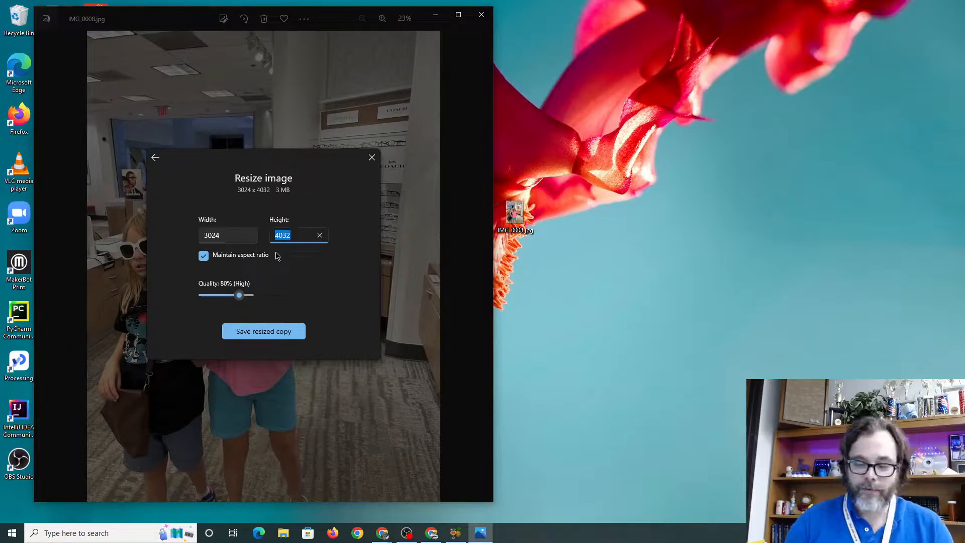
{"action": "type", "text": "825"}
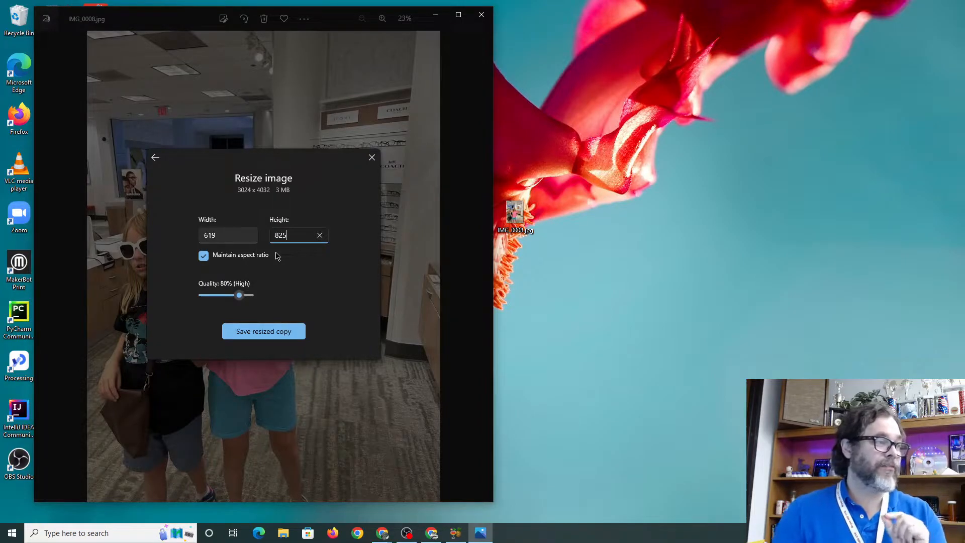
{"action": "left_click", "coordinate": [207, 255]}
{"action": "double_click", "coordinate": [224, 236]}
{"action": "type", "text": "540"}
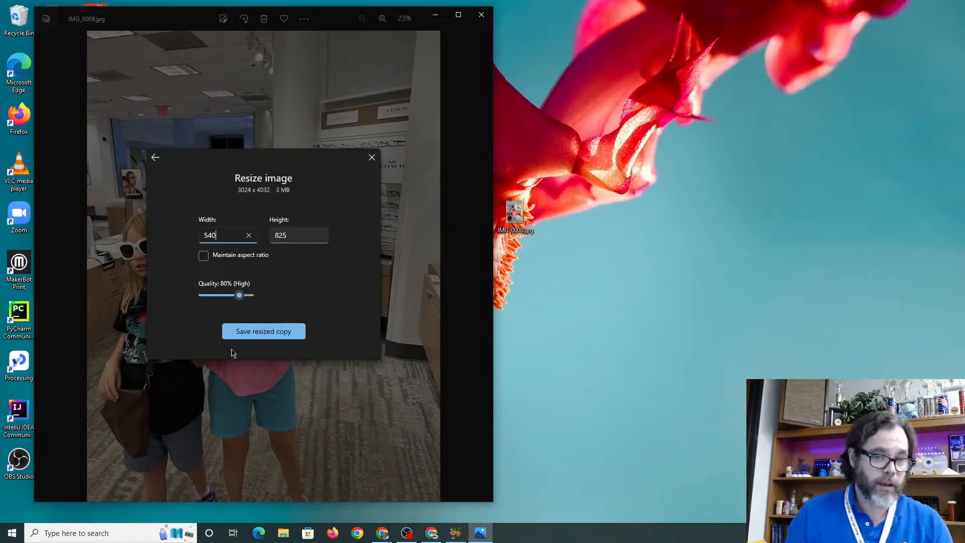
Save the resized copy to the desktop as Gobbers_825x540.jpg.
{"action": "left_click", "coordinate": [244, 335]}
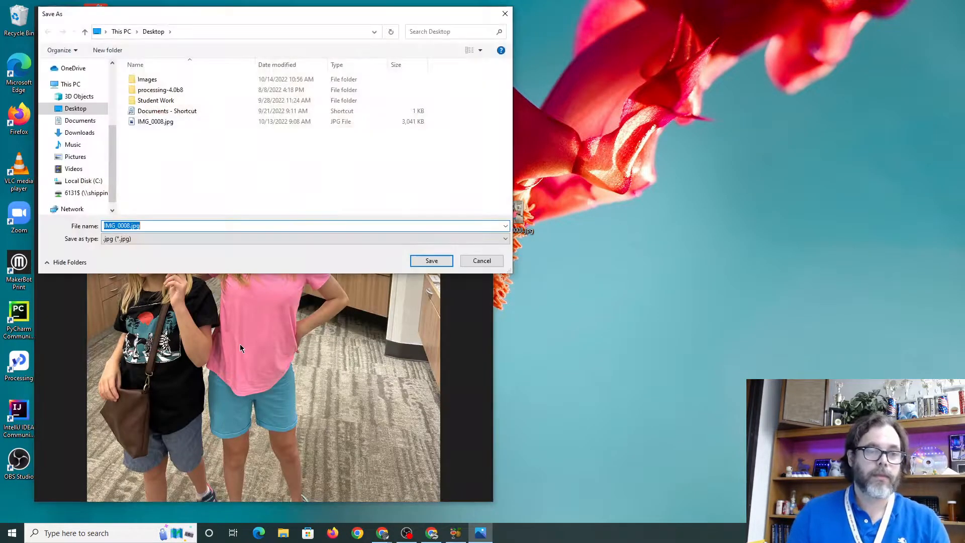
{"action": "left_click_drag", "start_coordinate": [267, 19], "coordinate": [512, 73]}
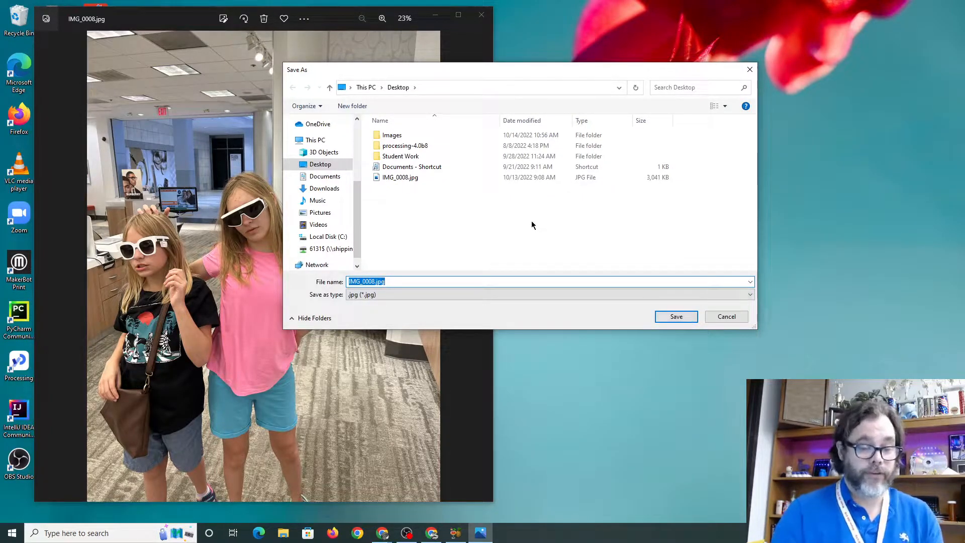
{"action": "key", "text": "Home"}
{"action": "key", "text": "Delete"}
{"action": "key", "text": "Delete"}
{"action": "key", "text": "Delete"}
{"action": "key", "text": "Delete"}
{"action": "key", "text": "Delete"}
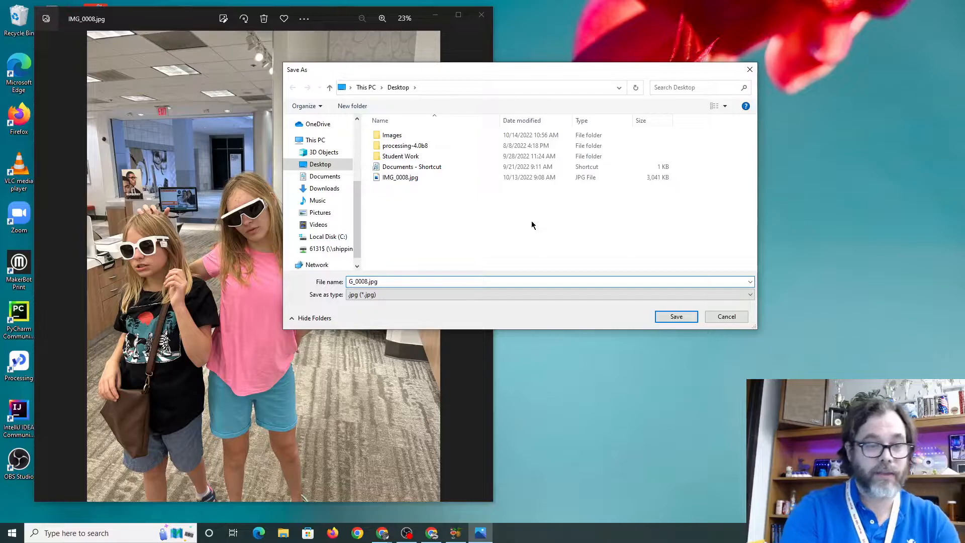
{"action": "key", "text": "Delete"}
{"action": "key", "text": "Delete"}
{"action": "key", "text": "Delete"}
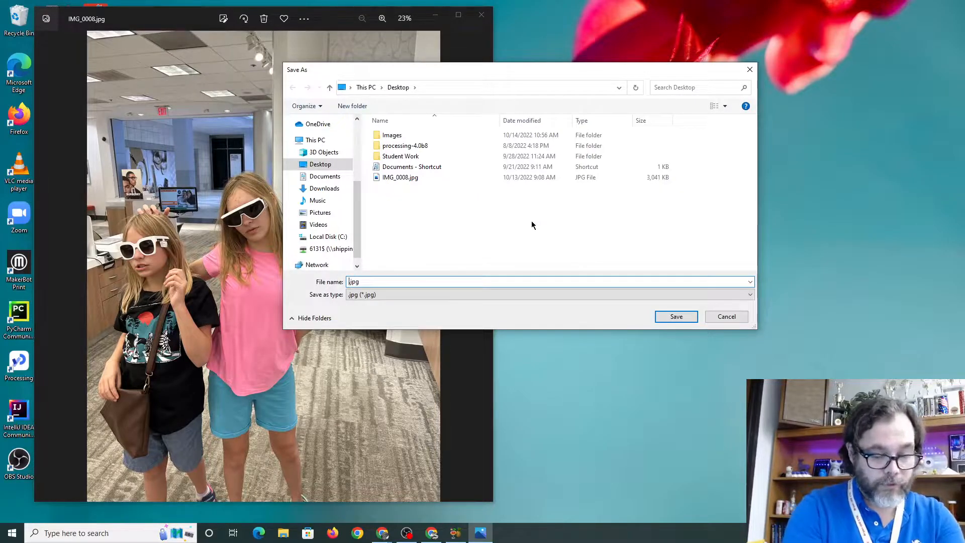
{"action": "type", "text": "Gobbers_"}
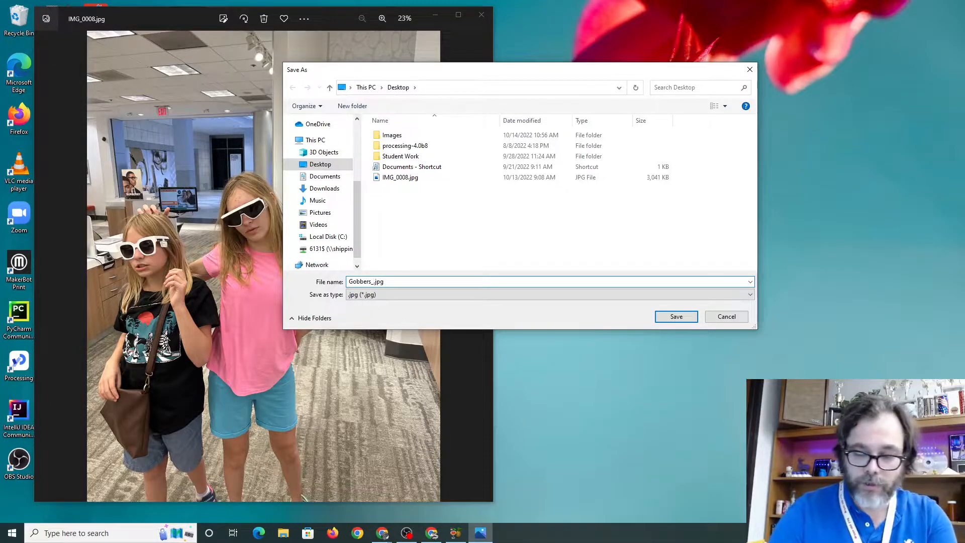
{"action": "type", "text": "825x540"}
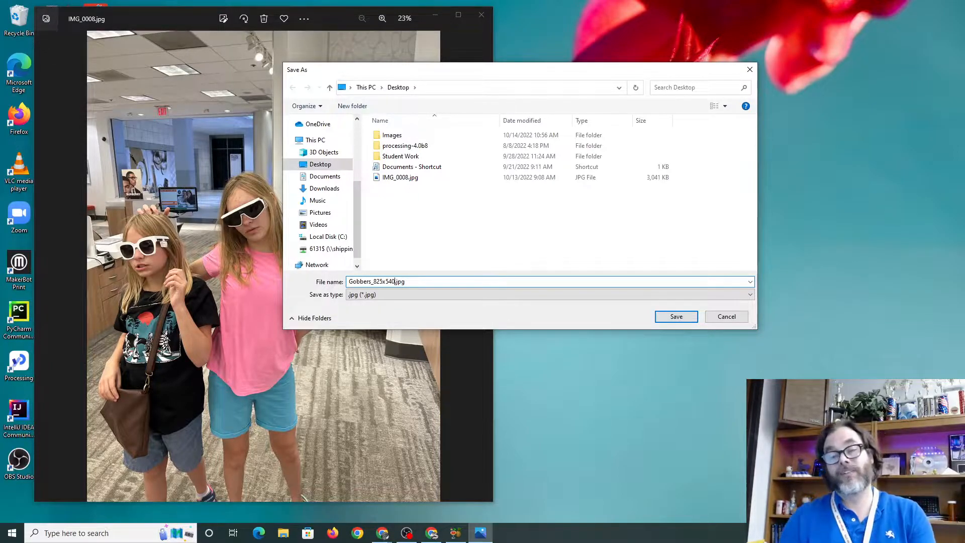
{"action": "left_click", "coordinate": [682, 318]}
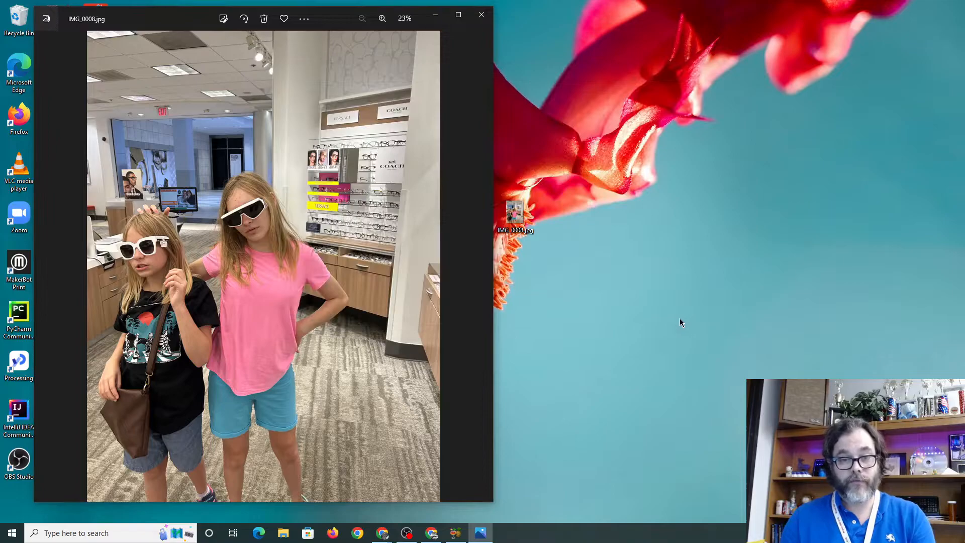
Compare the file sizes of Gobbers_825x540.jpg and IMG_0008.jpg with both properties windows side by side, and close them.
{"action": "left_click_drag", "start_coordinate": [144, 20], "coordinate": [208, 29]}
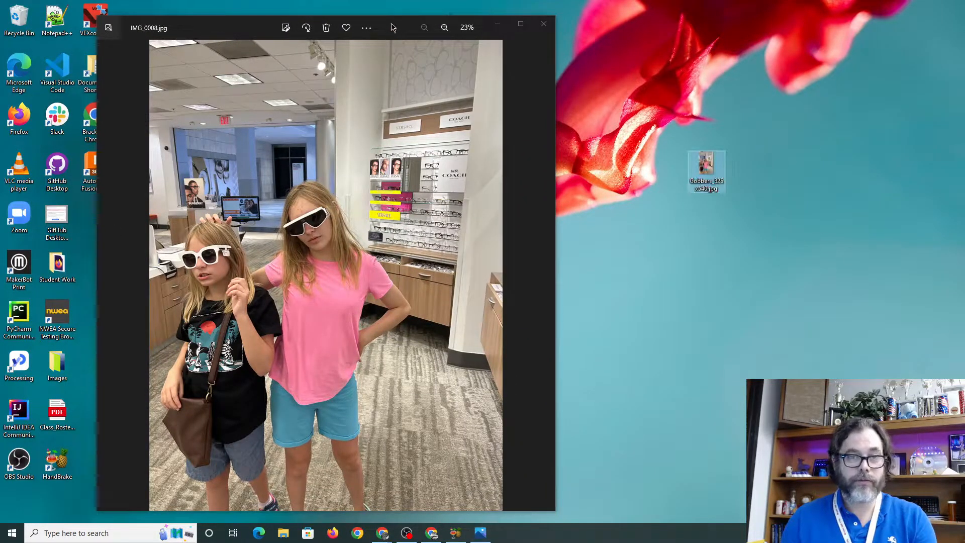
{"action": "left_click_drag", "start_coordinate": [264, 20], "coordinate": [186, 9]}
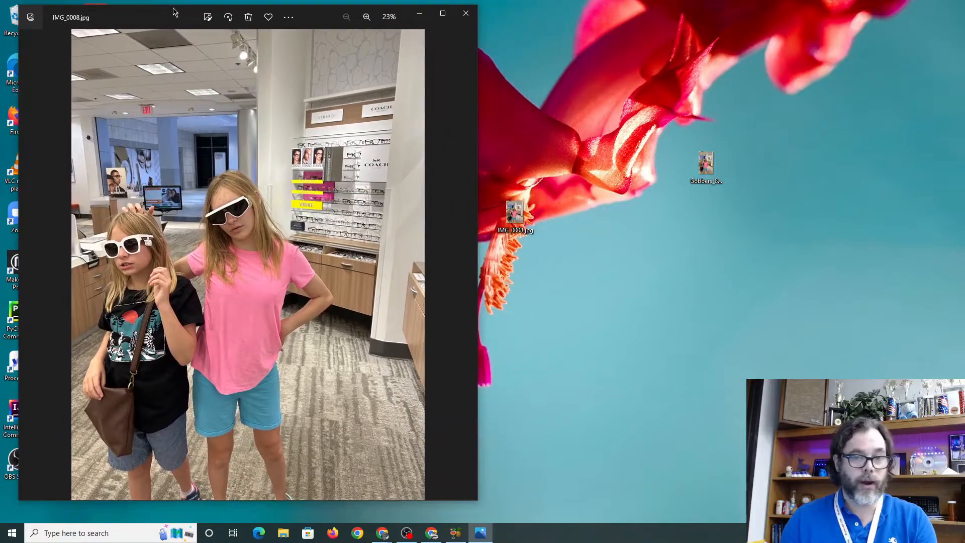
{"action": "right_click", "coordinate": [705, 163]}
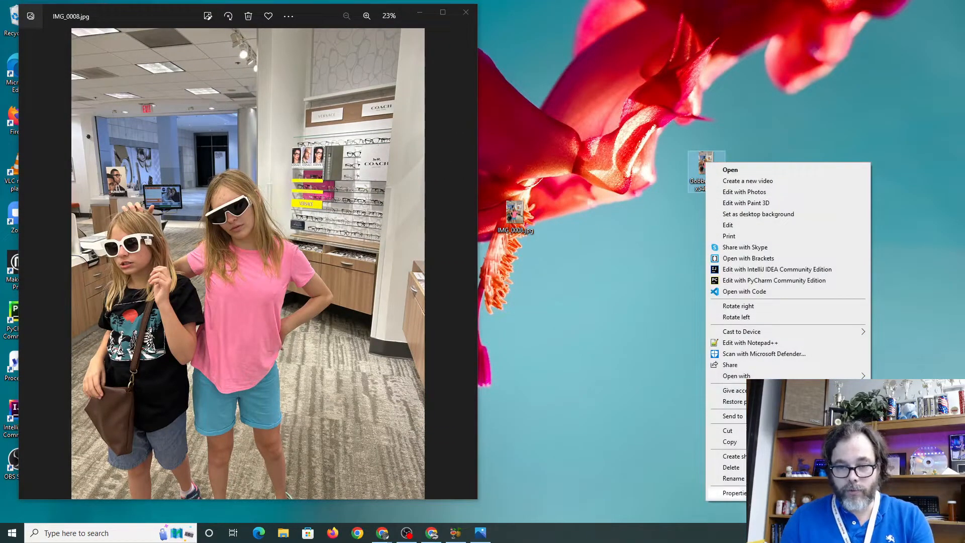
{"action": "left_click", "coordinate": [734, 492]}
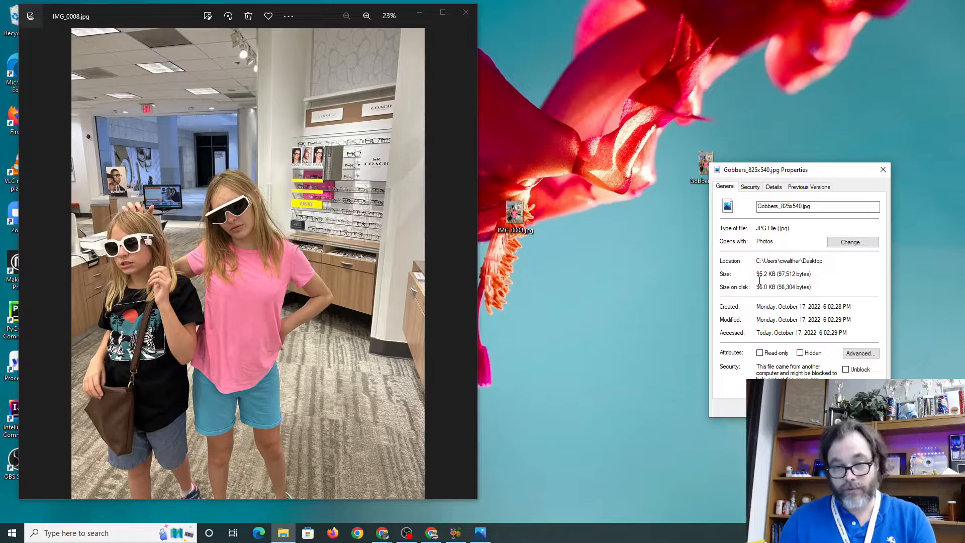
{"action": "right_click", "coordinate": [524, 218]}
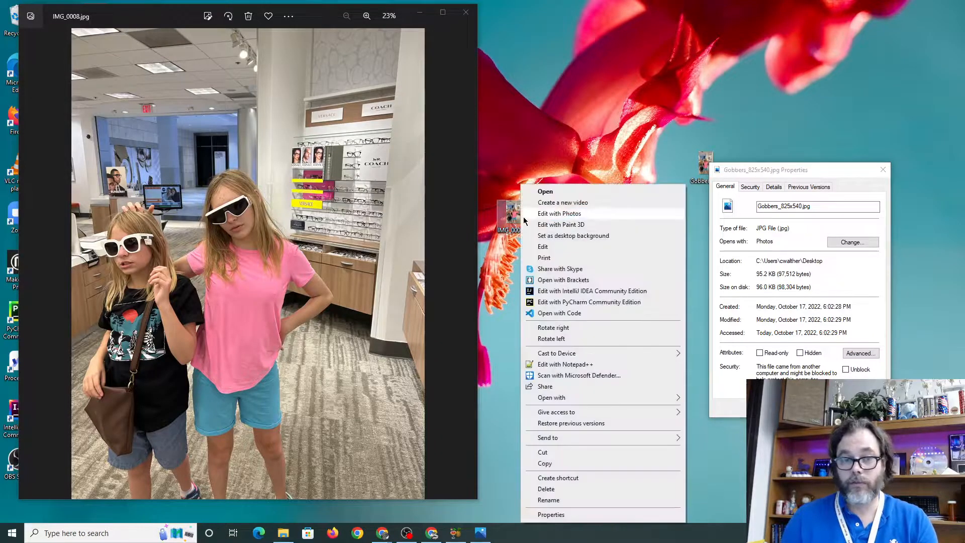
{"action": "left_click", "coordinate": [573, 515]}
{"action": "left_click_drag", "start_coordinate": [620, 223], "coordinate": [613, 170]}
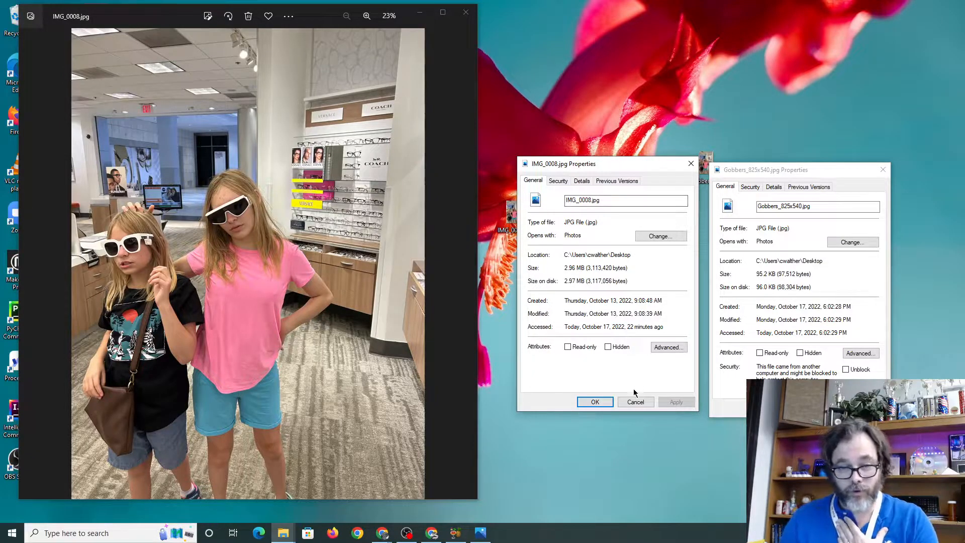
{"action": "left_click", "coordinate": [635, 403]}
{"action": "left_click", "coordinate": [828, 408]}
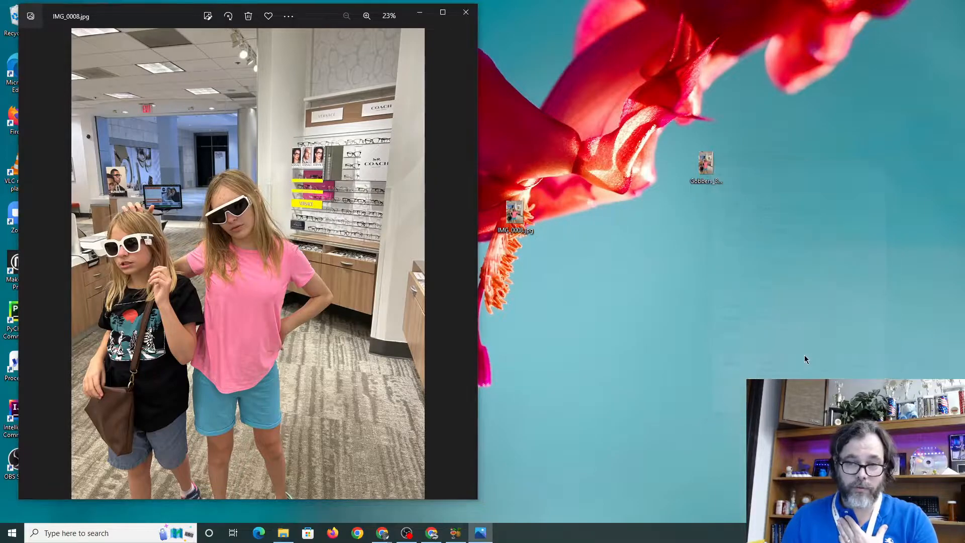
Open Gobbers_825x540.jpg and place it beside IMG_0008.jpg to compare how the two photos look.
{"action": "double_click", "coordinate": [700, 168]}
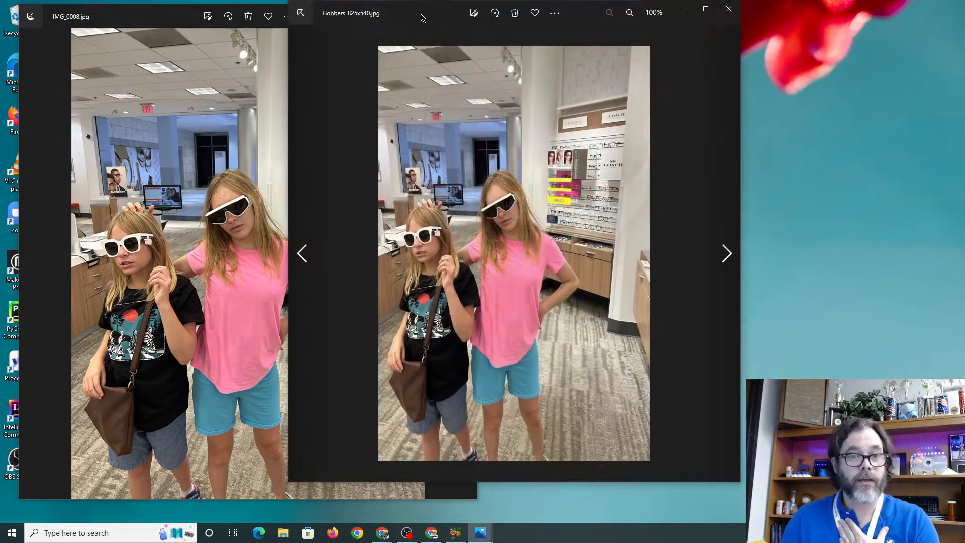
{"action": "left_click_drag", "start_coordinate": [427, 15], "coordinate": [573, 30]}
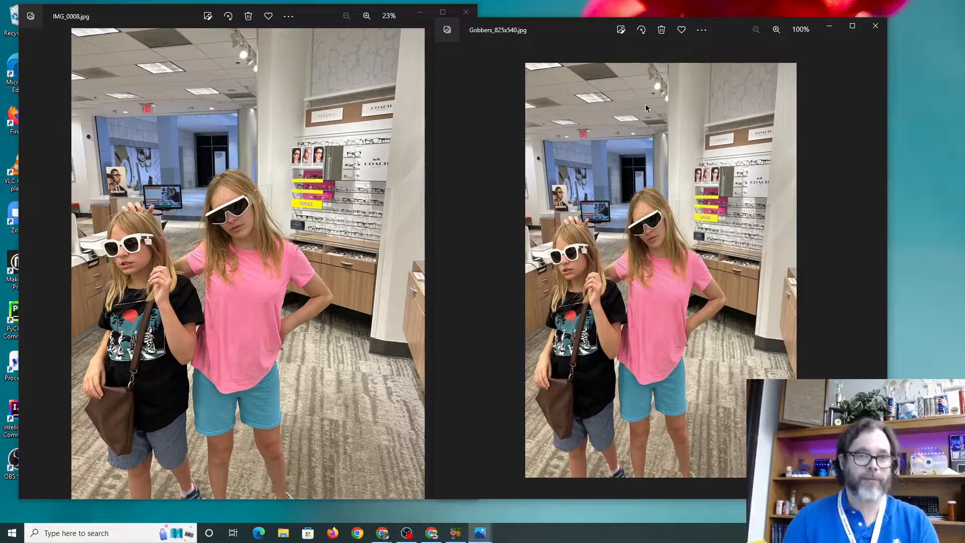
Close the Gobbers_825x540.jpg window and open IMG_0008.jpg for editing with Crop & rotate.
{"action": "left_click_drag", "start_coordinate": [181, 14], "coordinate": [404, 15]}
{"action": "left_click", "coordinate": [876, 28]}
{"action": "left_click", "coordinate": [470, 13]}
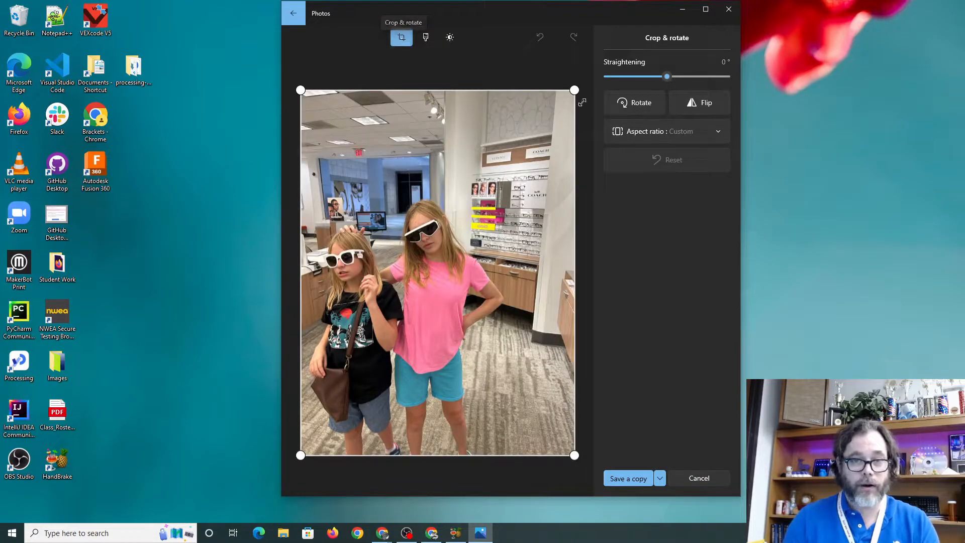
Try cropping IMG_0008.jpg inward from its upper corner, trying the Original - 4:3 and Custom aspect ratios.
{"action": "left_click", "coordinate": [668, 134]}
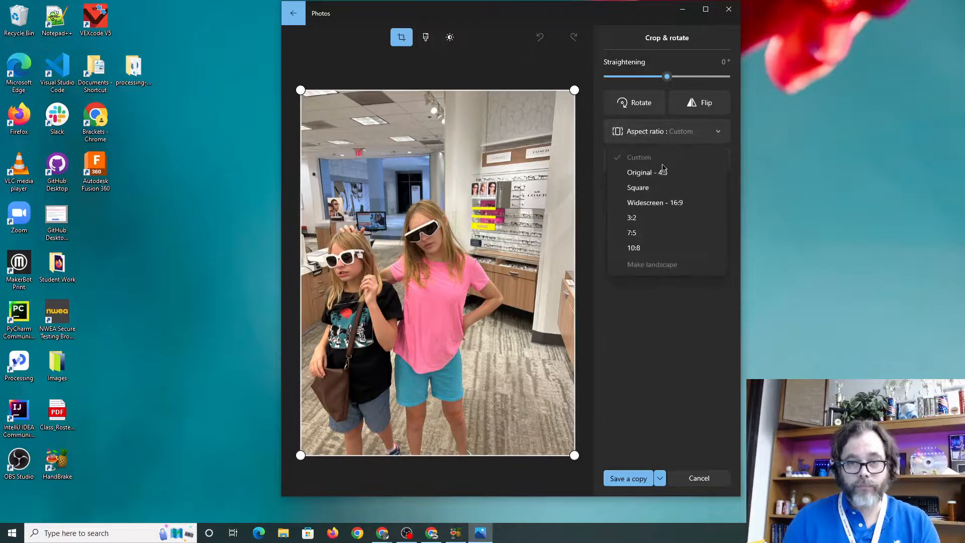
{"action": "left_click", "coordinate": [635, 174]}
{"action": "left_click_drag", "start_coordinate": [574, 90], "coordinate": [543, 123]}
{"action": "left_click", "coordinate": [642, 135]}
{"action": "left_click", "coordinate": [639, 155]}
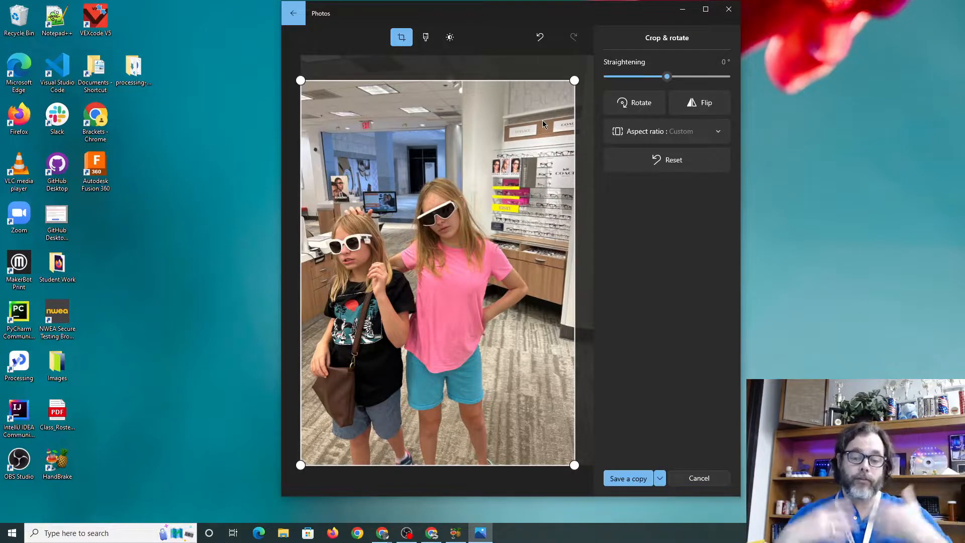
Discard the unsaved crop of IMG_0008.jpg and close the photo window.
{"action": "left_click", "coordinate": [689, 482]}
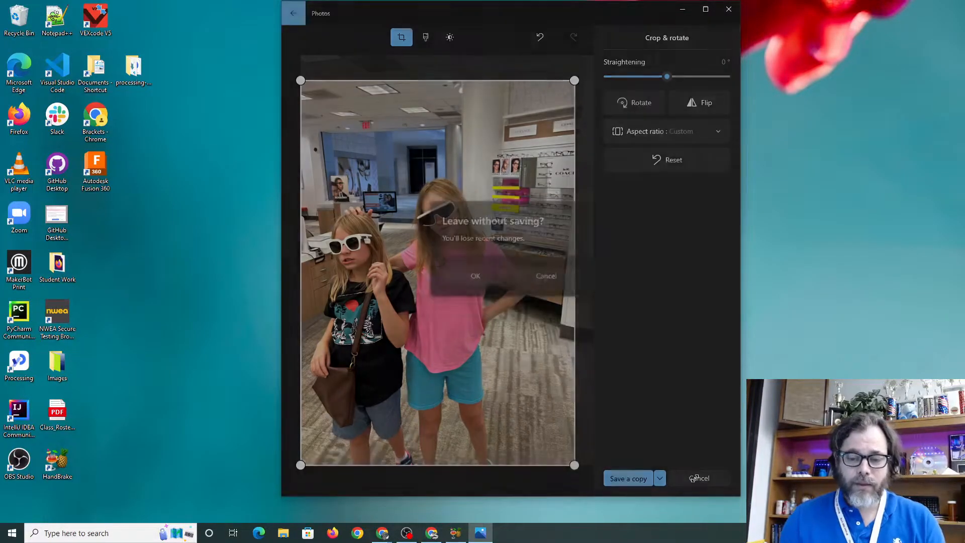
{"action": "left_click", "coordinate": [476, 275]}
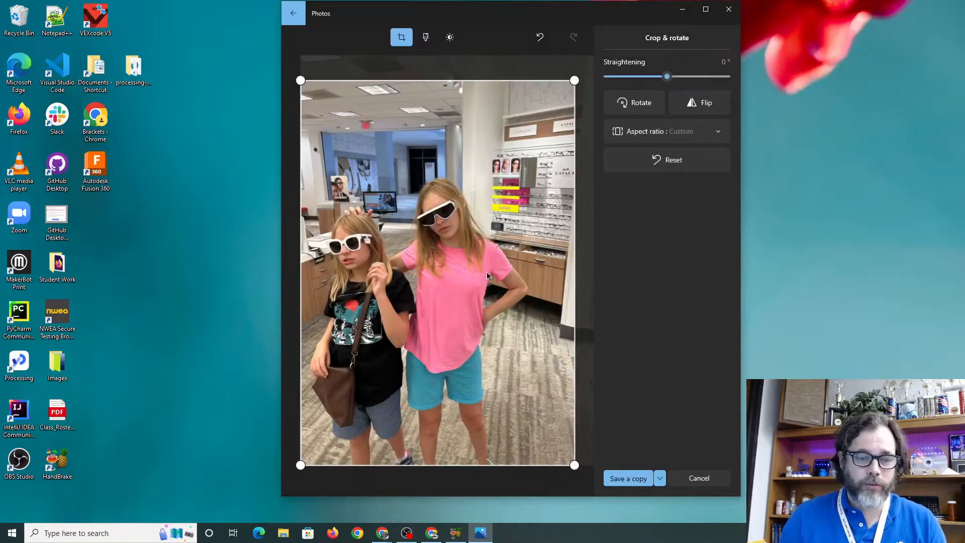
{"action": "left_click", "coordinate": [730, 9]}
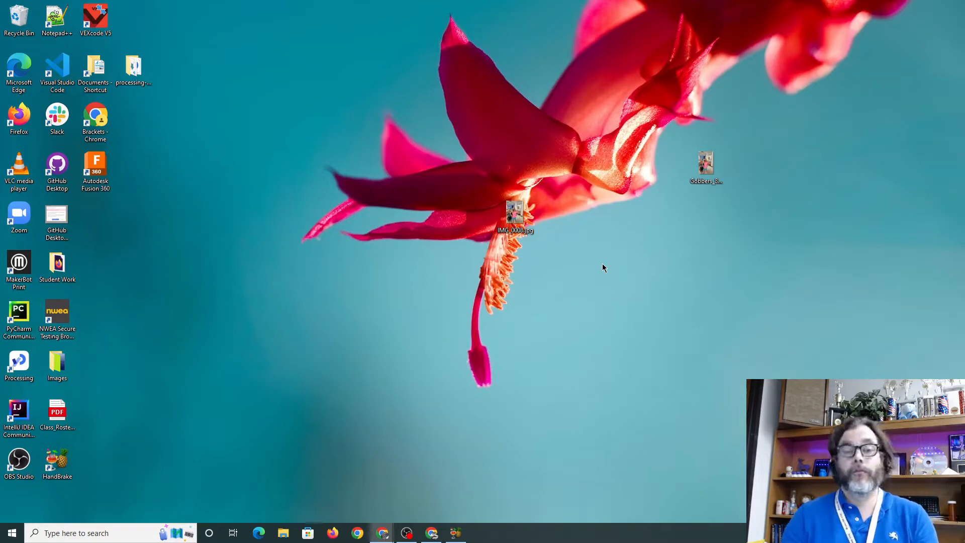
Move Gobbers_825x540.jpg beside IMG_0008.jpg on the desktop and launch Paint.
{"action": "left_click_drag", "start_coordinate": [703, 166], "coordinate": [581, 214]}
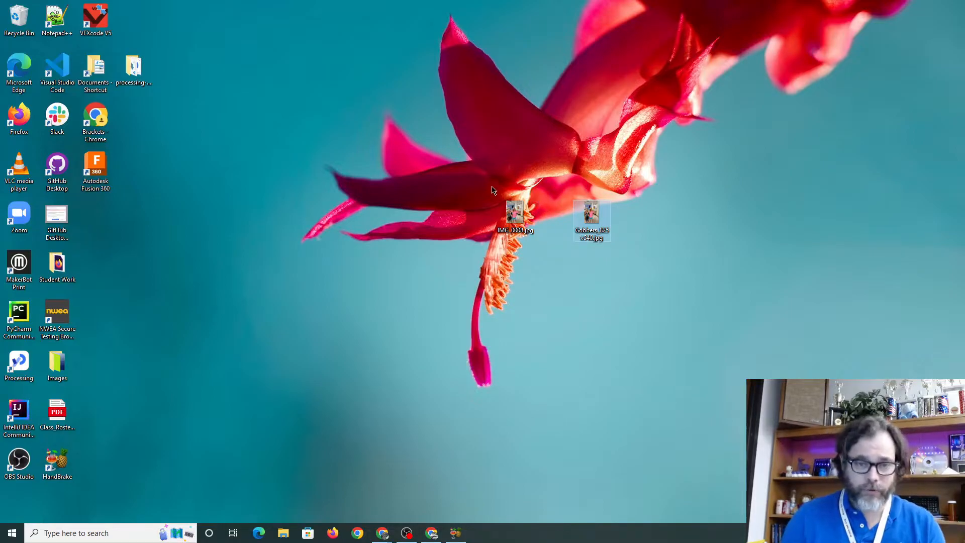
{"action": "right_click", "coordinate": [513, 210]}
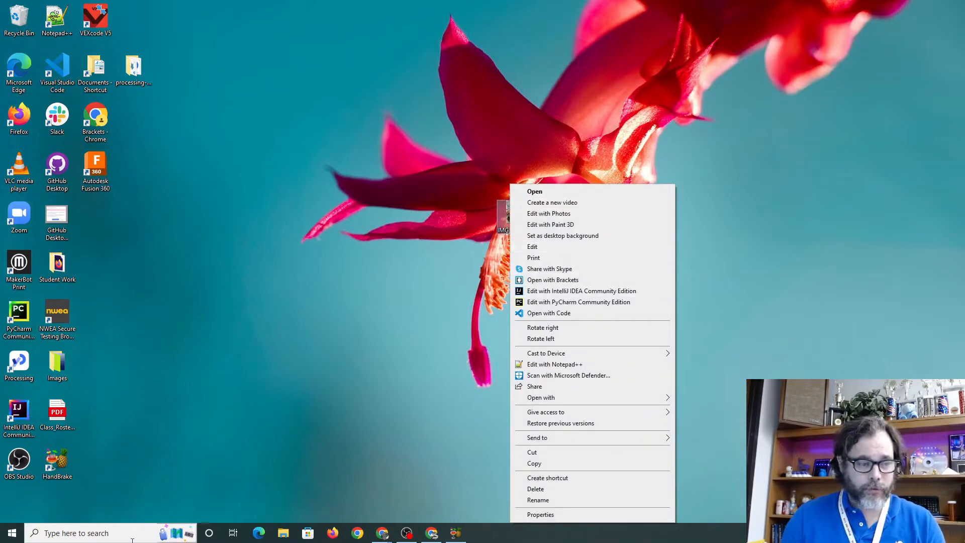
{"action": "left_click", "coordinate": [66, 534]}
{"action": "type", "text": "paint"}
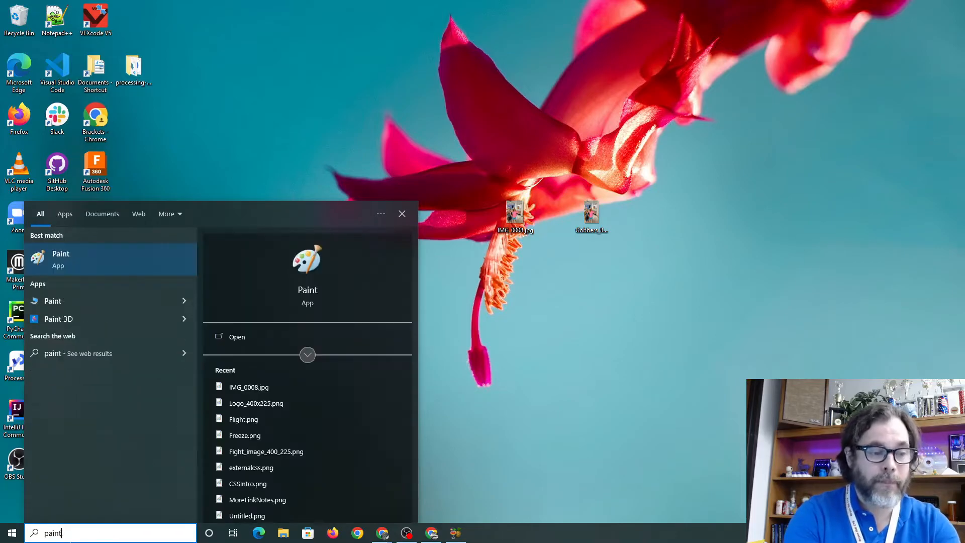
{"action": "key", "text": "Return"}
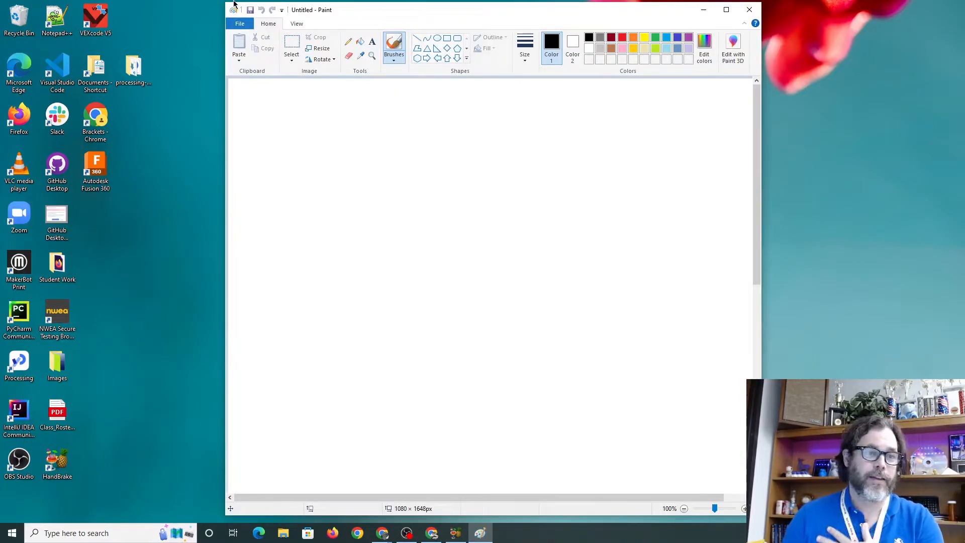
Open IMG_0008.jpg from the desktop in Paint.
{"action": "left_click", "coordinate": [241, 24]}
{"action": "left_click", "coordinate": [256, 63]}
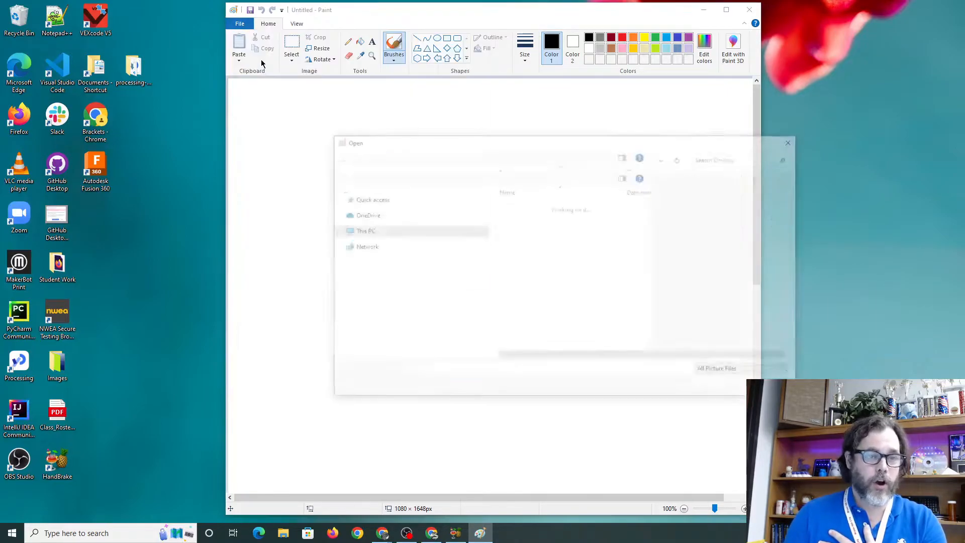
{"action": "left_click", "coordinate": [530, 270]}
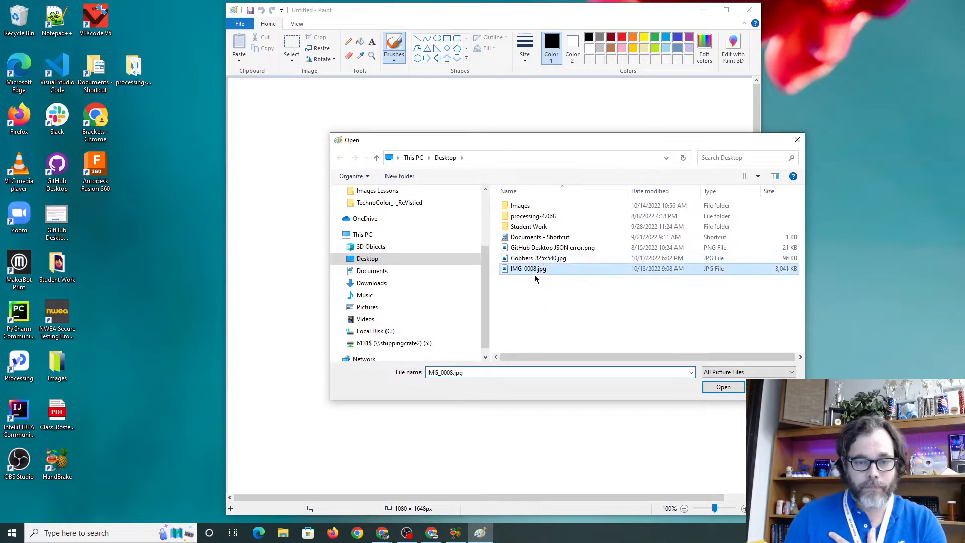
{"action": "left_click", "coordinate": [723, 387]}
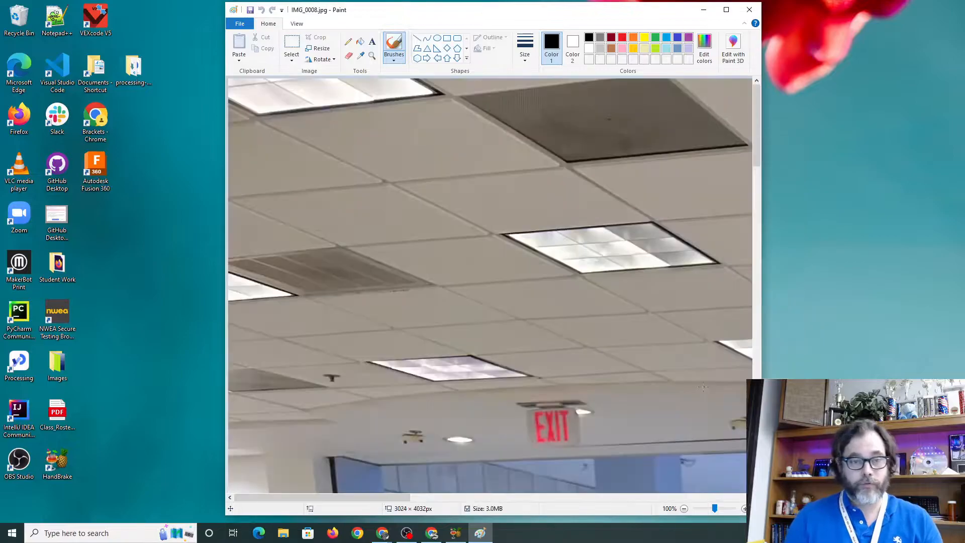
Resize the photo by pixels to a vertical size of 1650 with the aspect ratio maintained.
{"action": "left_click", "coordinate": [684, 509]}
{"action": "left_click", "coordinate": [684, 509]}
{"action": "left_click", "coordinate": [685, 509]}
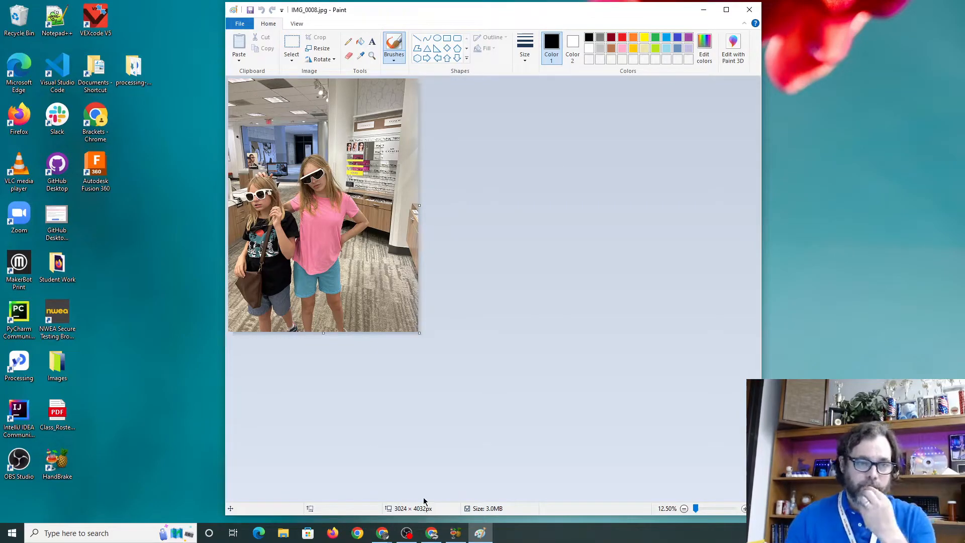
{"action": "left_click", "coordinate": [316, 51]}
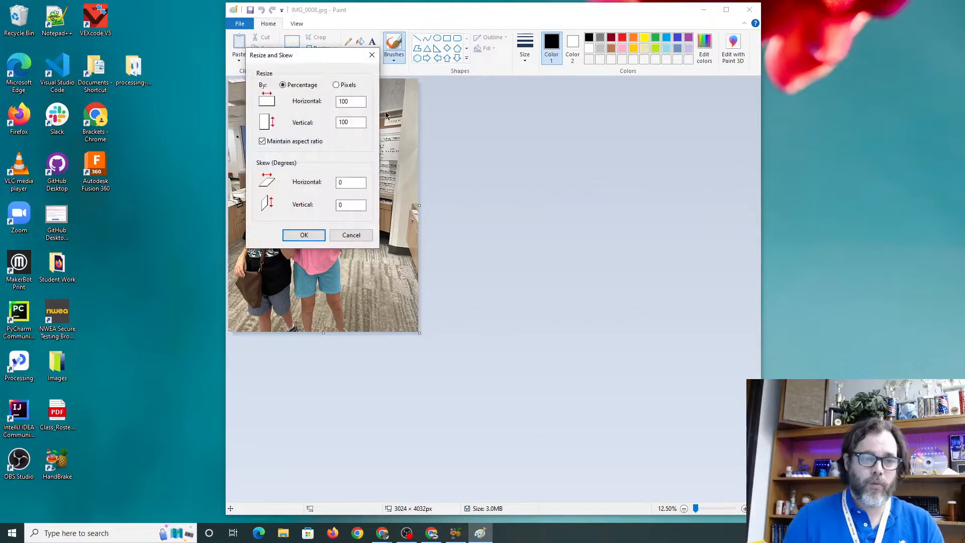
{"action": "left_click", "coordinate": [336, 85]}
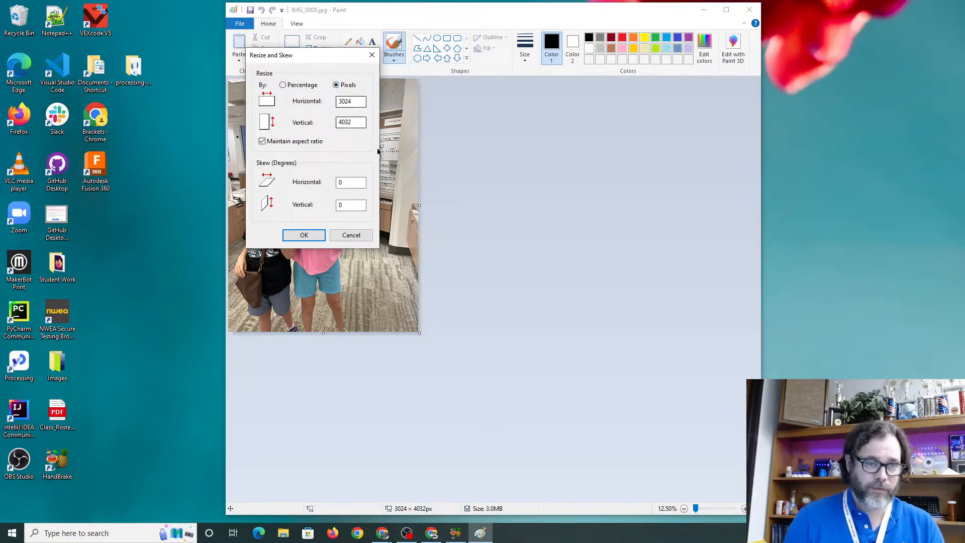
{"action": "left_click_drag", "start_coordinate": [352, 122], "coordinate": [323, 118]}
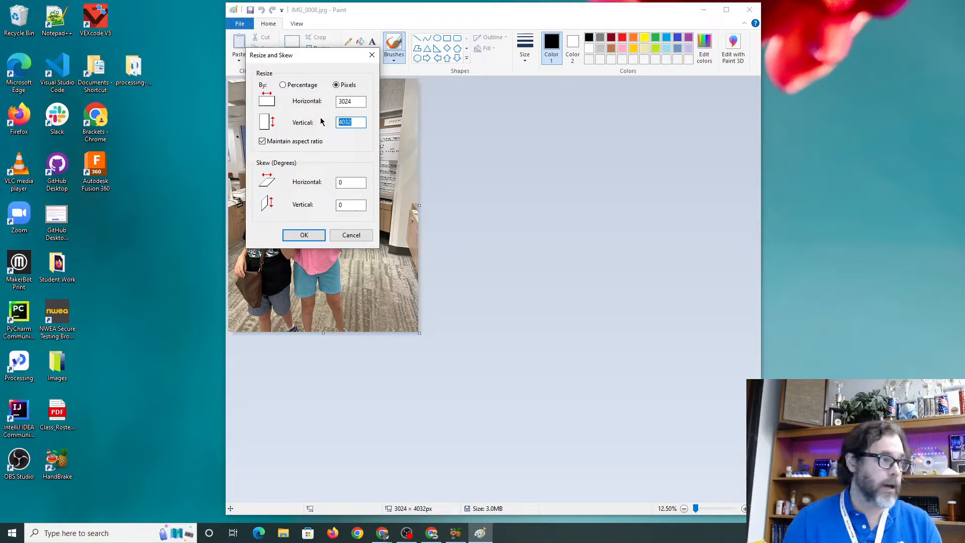
{"action": "type", "text": "1650"}
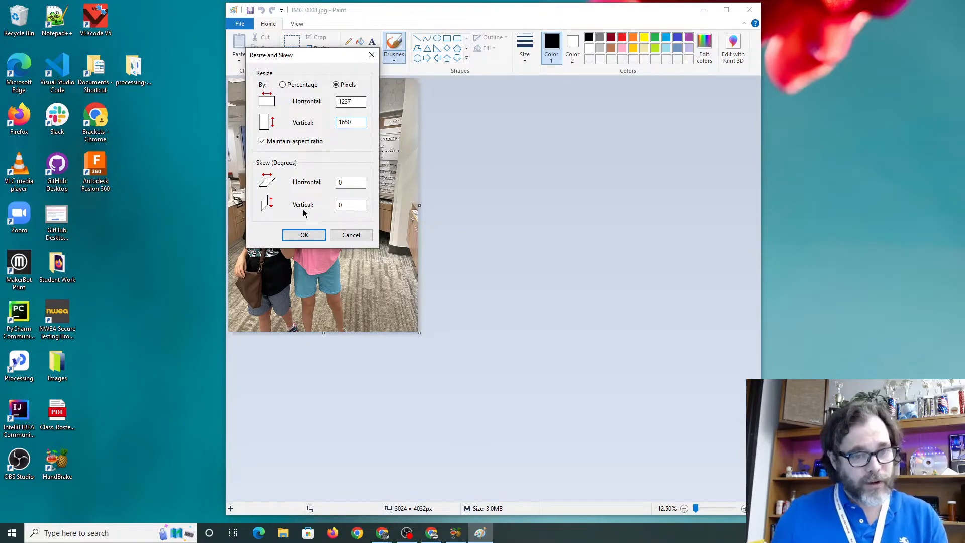
{"action": "left_click", "coordinate": [313, 236]}
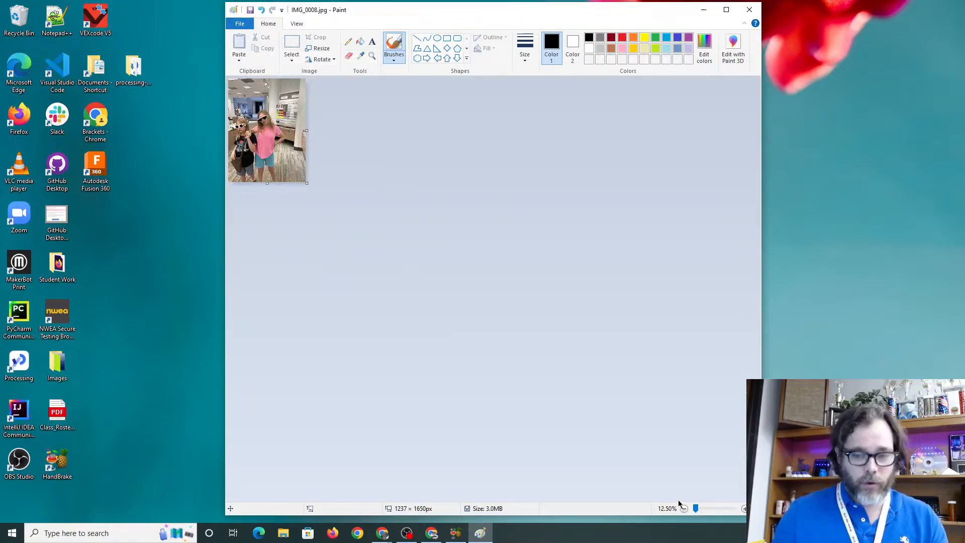
Try narrowing the canvas from its right edge to about 1192 px wide, and undo the canvas changes.
{"action": "left_click", "coordinate": [747, 509]}
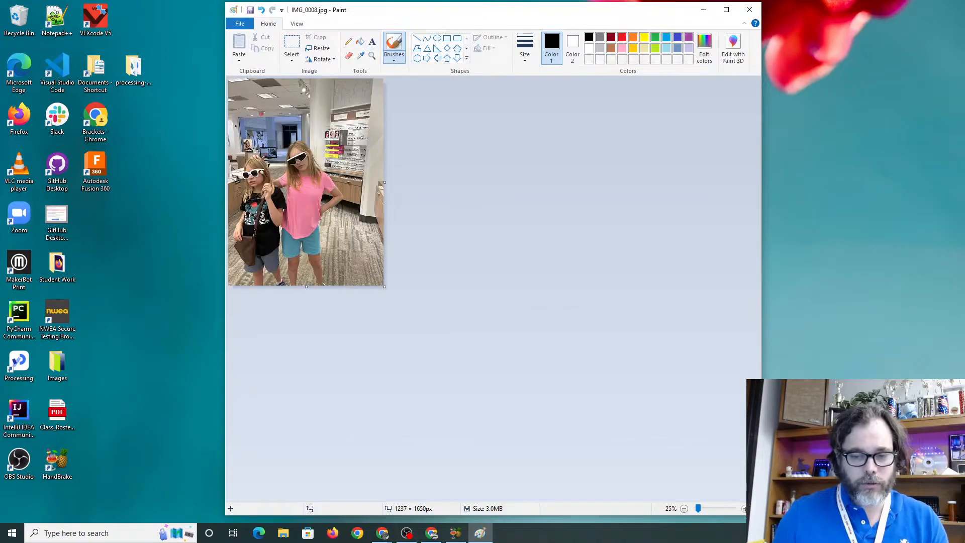
{"action": "left_click", "coordinate": [746, 509]}
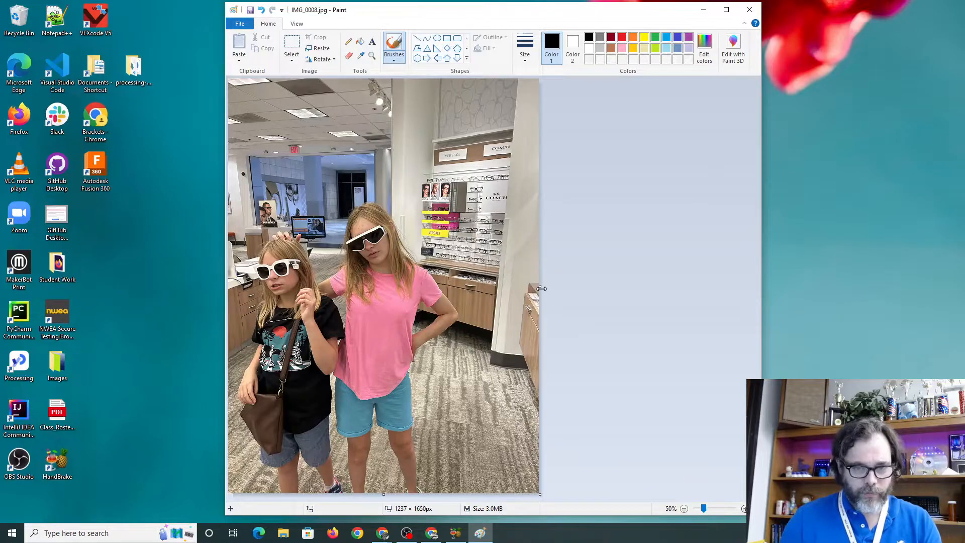
{"action": "mouse_move", "coordinate": [541, 289]}
{"action": "left_mouse_down"}
{"action": "mouse_move", "coordinate": [494, 300]}
{"action": "mouse_move", "coordinate": [505, 289]}
{"action": "mouse_move", "coordinate": [529, 299]}
{"action": "left_mouse_up"}
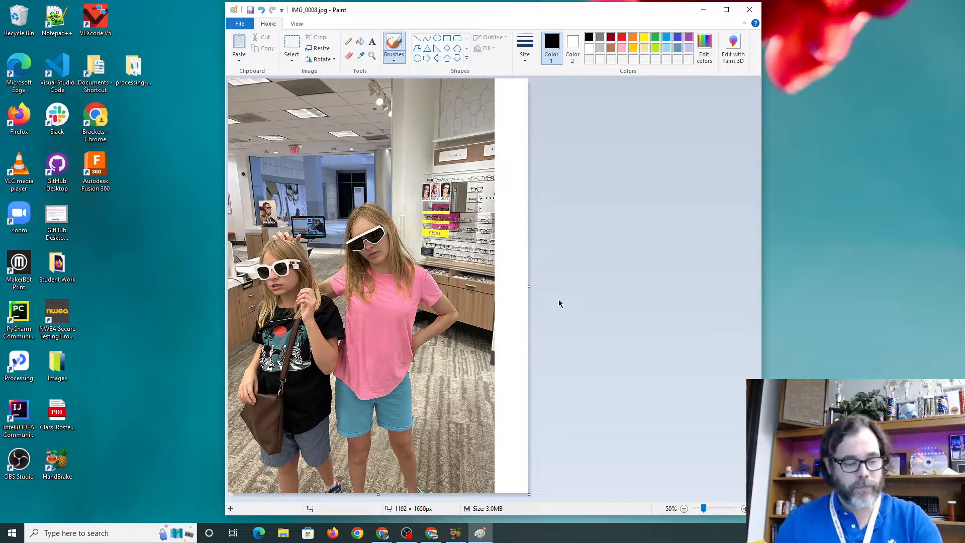
{"action": "key", "text": "ctrl+z"}
{"action": "key", "text": "ctrl+z"}
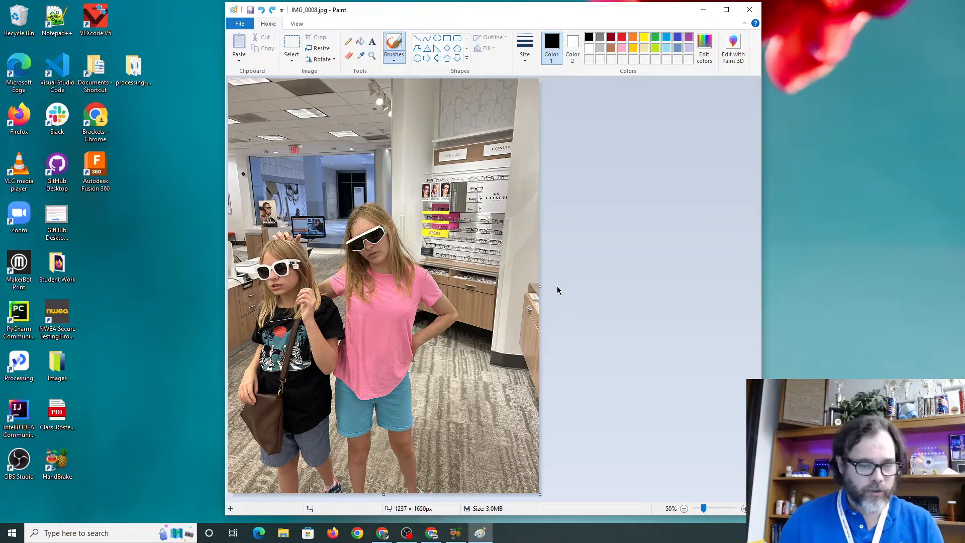
Trim the right edge of the photo so that the canvas is 1080 px wide.
{"action": "left_click_drag", "start_coordinate": [540, 291], "coordinate": [501, 291]}
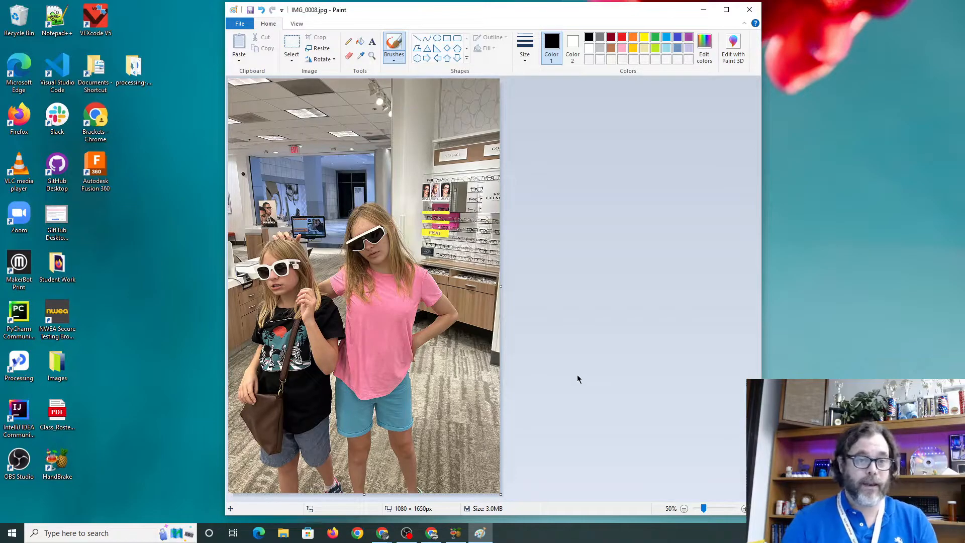
Save the trimmed photo to the desktop as a JPEG copy named Goobers_1650x1080.jpg.
{"action": "left_click", "coordinate": [241, 24]}
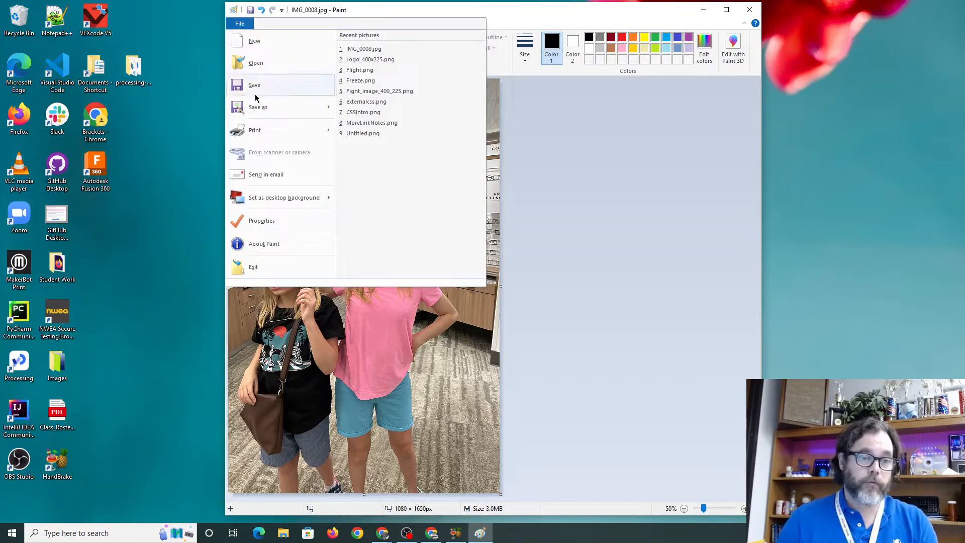
{"action": "left_click", "coordinate": [258, 107]}
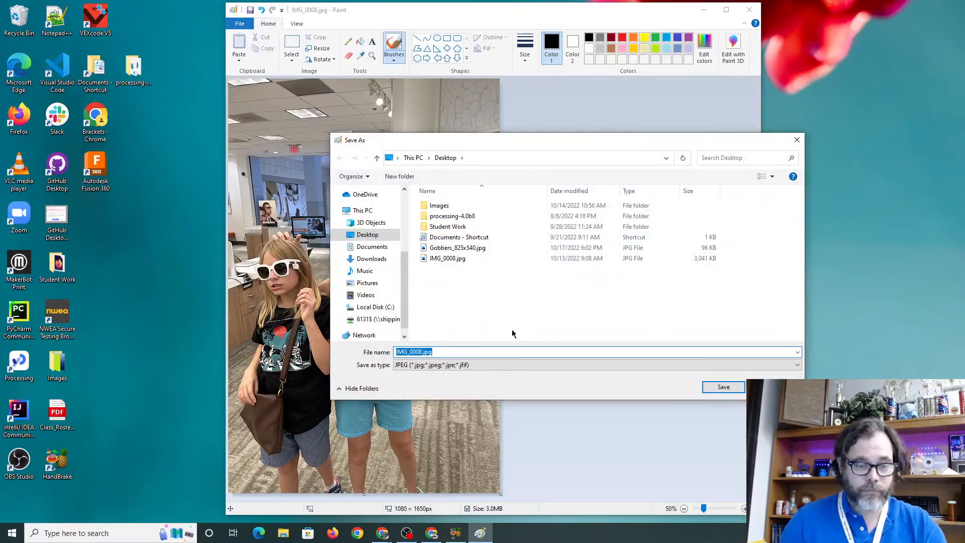
{"action": "type", "text": "Goobers_"}
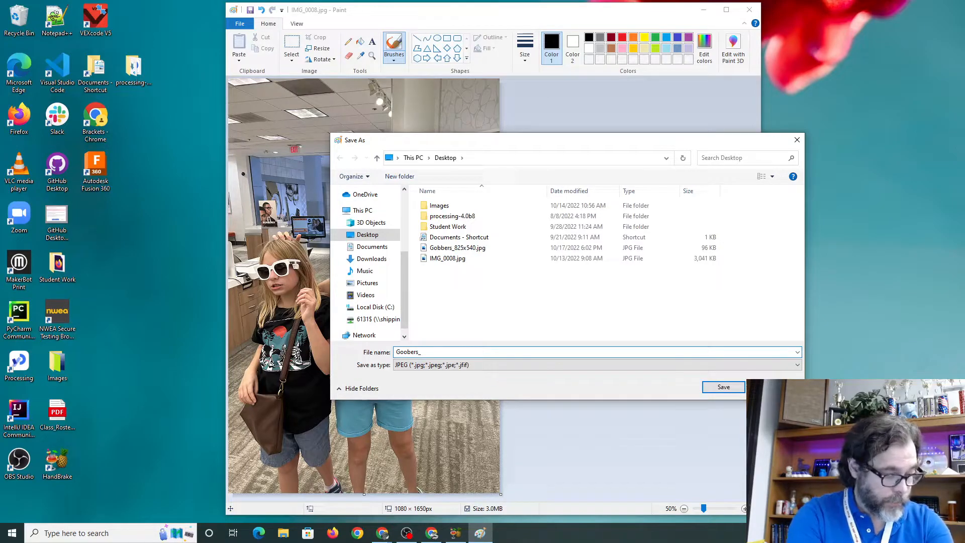
{"action": "type", "text": "1"}
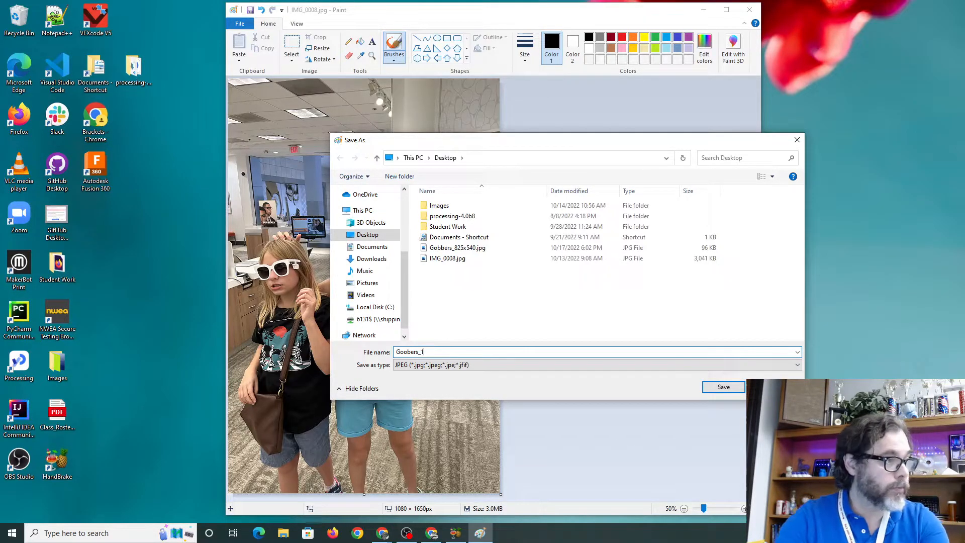
{"action": "type", "text": "650x"}
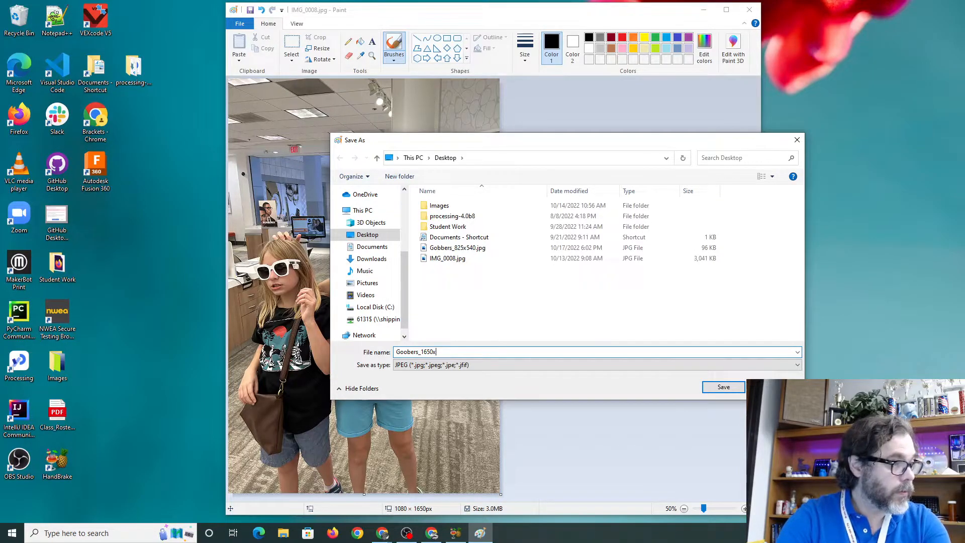
{"action": "type", "text": "1080_N"}
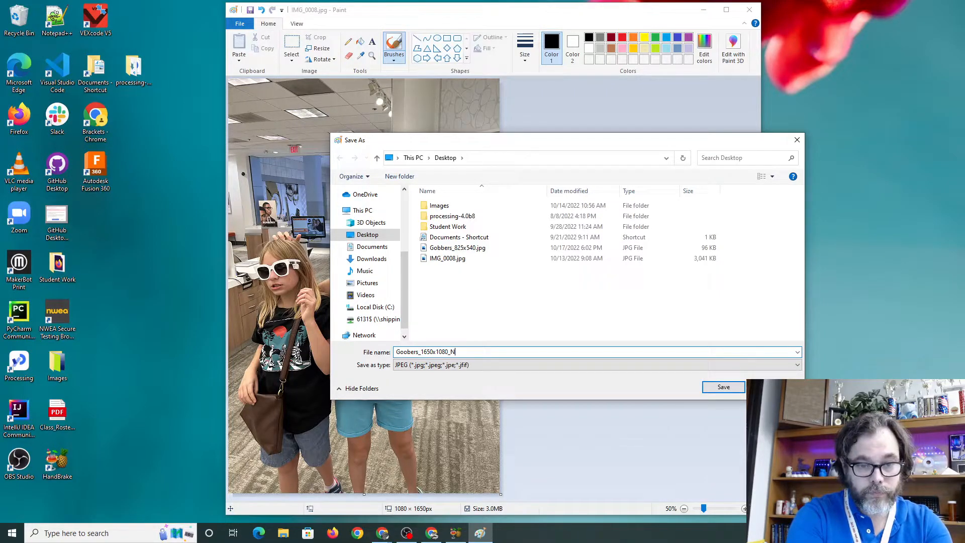
{"action": "key", "text": "BackSpace"}
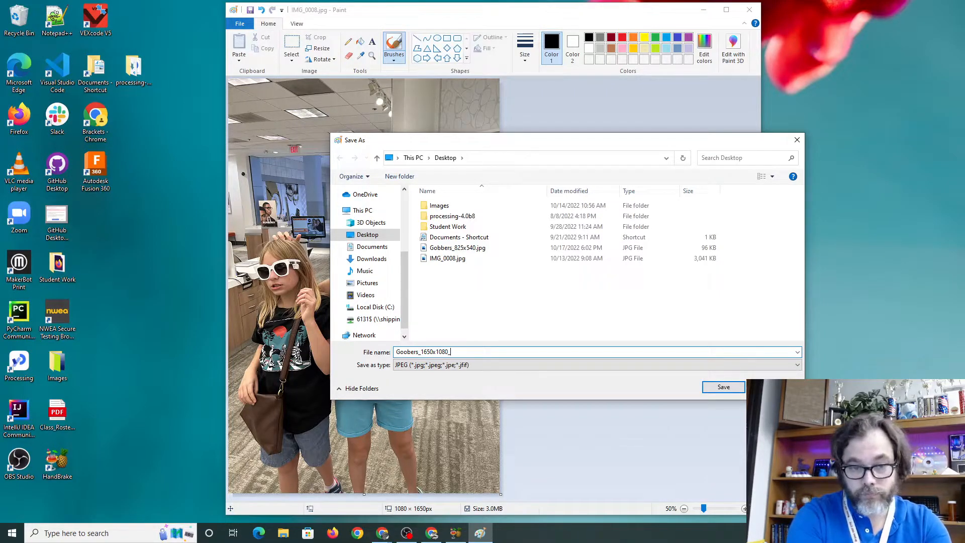
{"action": "type", "text": "jpg"}
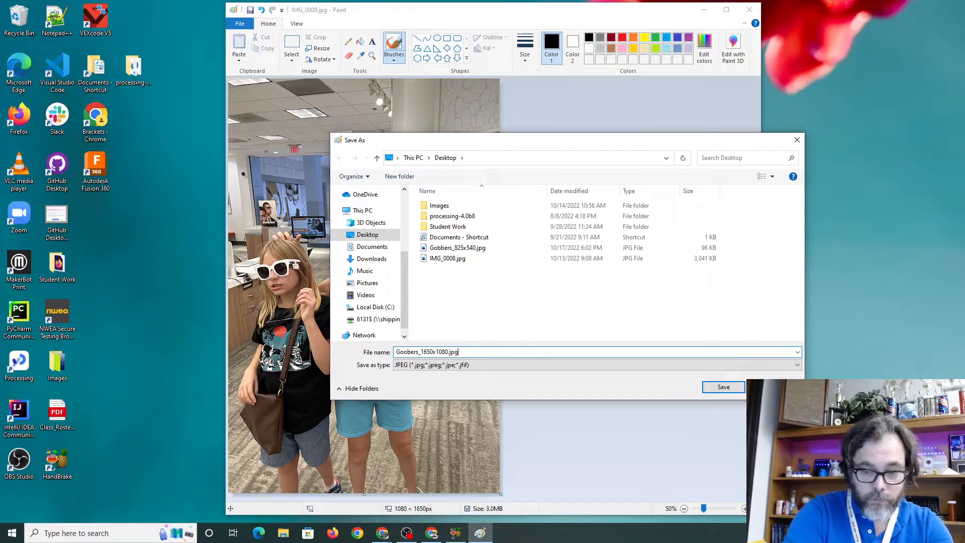
{"action": "key", "text": "Return"}
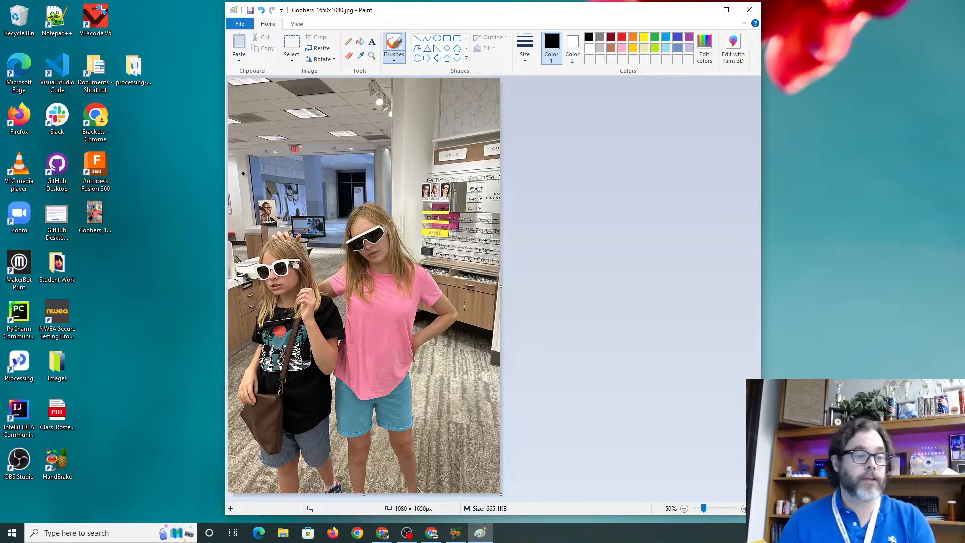
Move Goobers_1650x1080.jpg to the empty right part of the desktop and close Paint.
{"action": "left_click_drag", "start_coordinate": [95, 215], "coordinate": [847, 217]}
{"action": "left_click", "coordinate": [750, 9]}
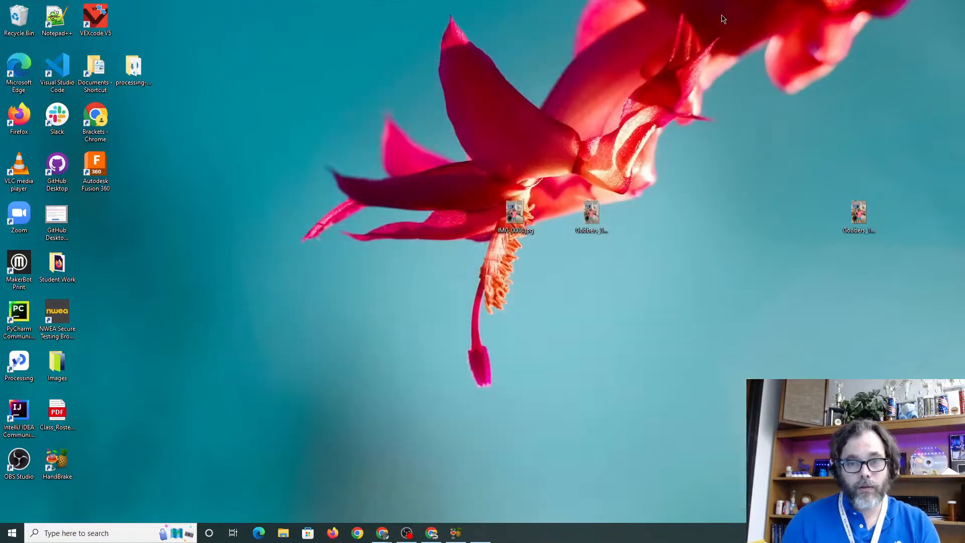
Open Goobers_1650x1080.jpg from the desktop in Photos to view it.
{"action": "left_click", "coordinate": [854, 214]}
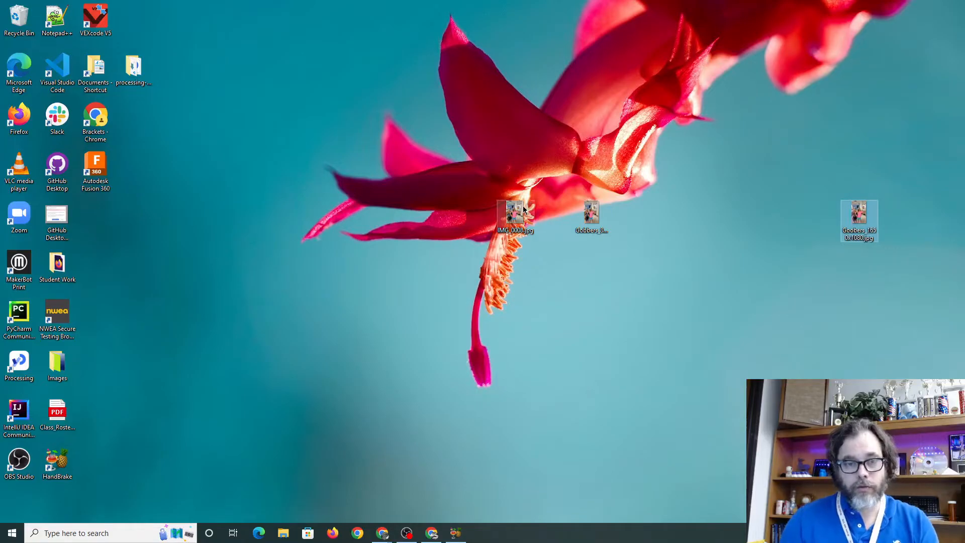
{"action": "double_click", "coordinate": [860, 214]}
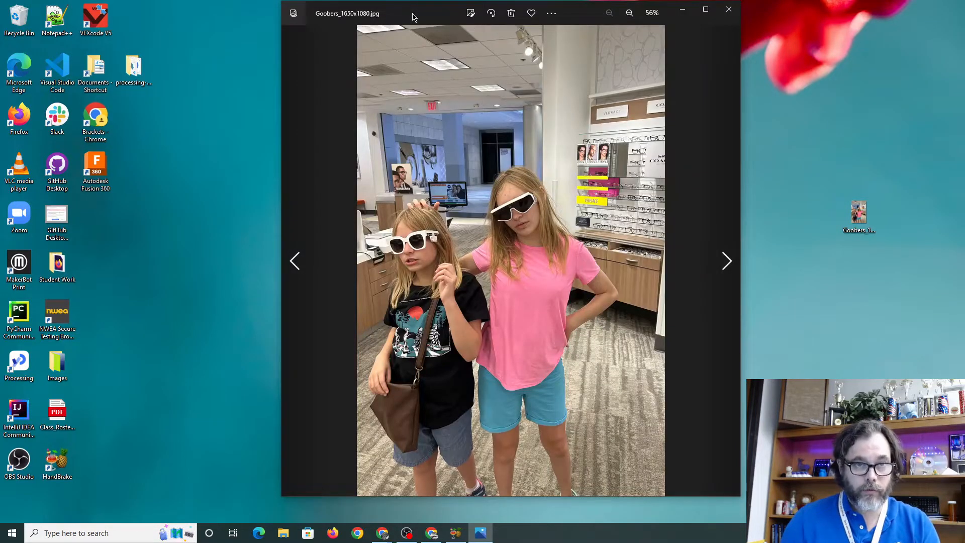
Open the original IMG_0008.jpg in Photos and place its window side by side with Goobers_1650x1080.jpg.
{"action": "left_click_drag", "start_coordinate": [413, 13], "coordinate": [646, 39]}
{"action": "left_click_drag", "start_coordinate": [504, 229], "coordinate": [503, 227]}
{"action": "left_click_drag", "start_coordinate": [587, 13], "coordinate": [367, 33]}
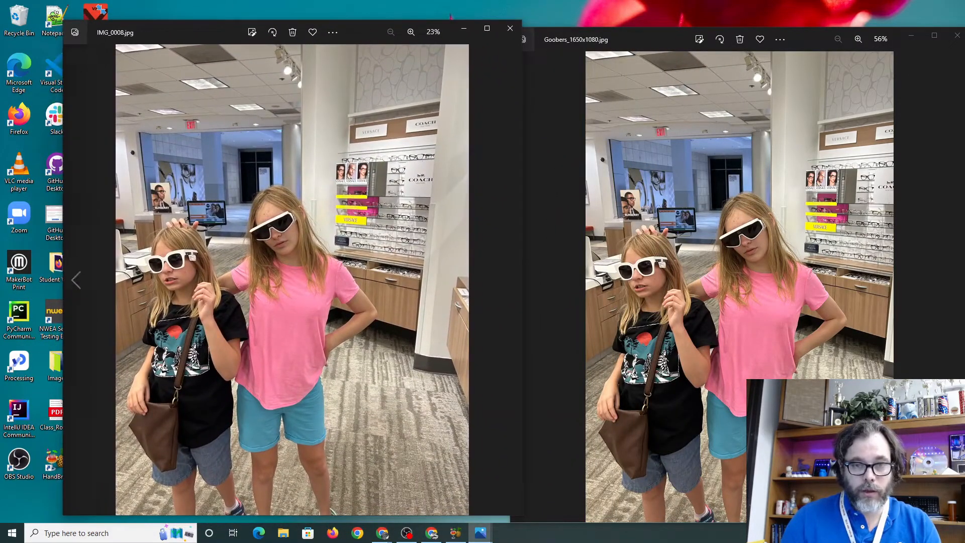
Compare the detail of the taller girl's hair close up in IMG_0008.jpg and Goobers_1650x1080.jpg.
{"action": "scroll", "coordinate": [291, 257], "scroll_direction": "up", "scroll_amount": 10}
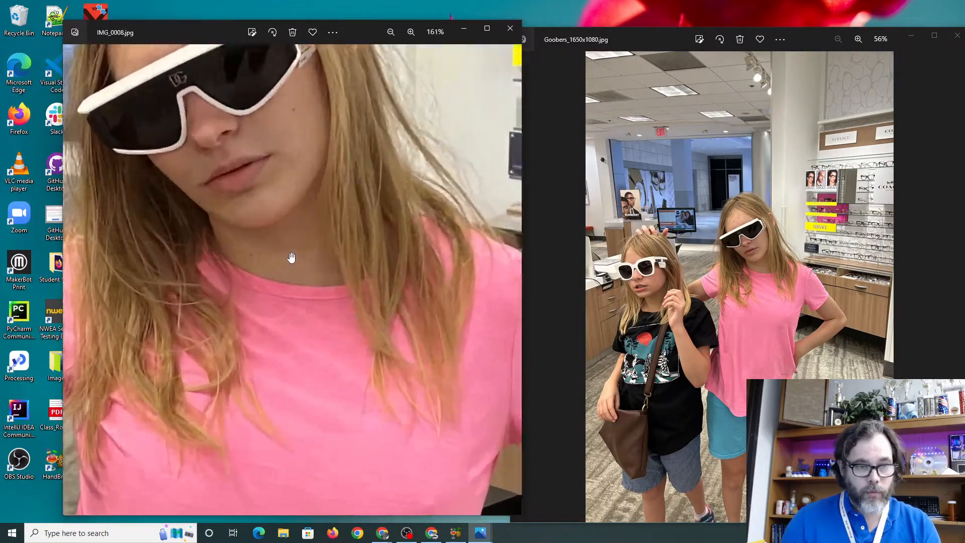
{"action": "left_click_drag", "start_coordinate": [291, 257], "coordinate": [634, 112]}
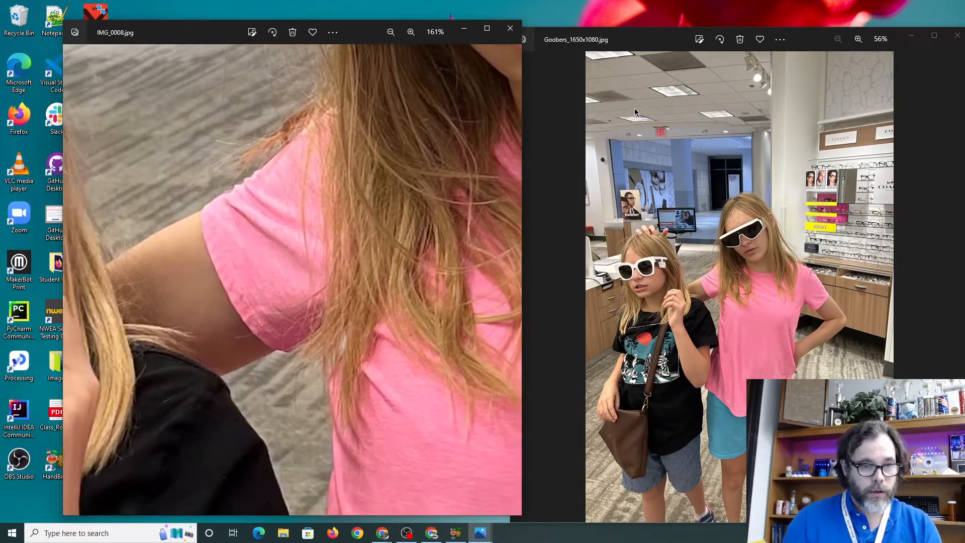
{"action": "scroll", "coordinate": [735, 255], "scroll_direction": "up", "scroll_amount": 10}
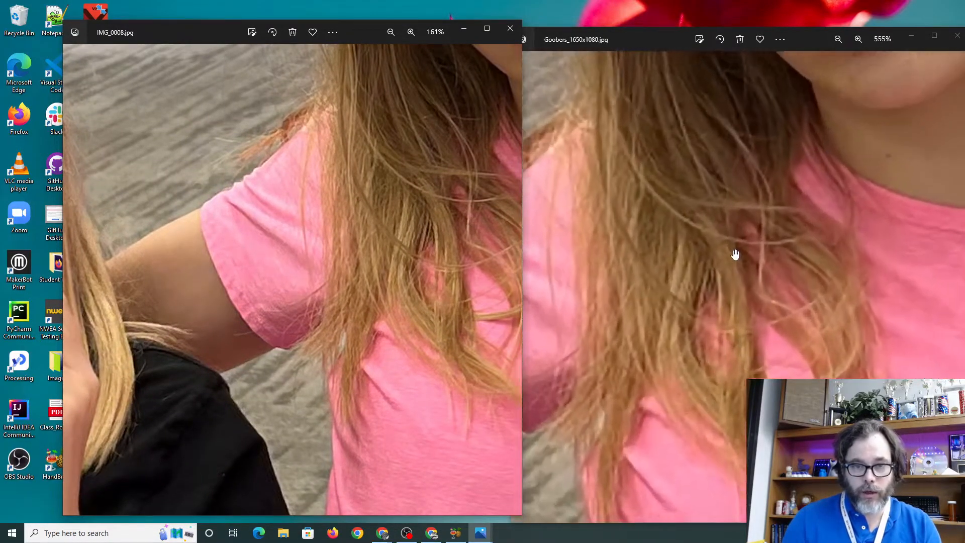
{"action": "scroll", "coordinate": [735, 255], "scroll_direction": "up", "scroll_amount": 3}
{"action": "left_click_drag", "start_coordinate": [726, 246], "coordinate": [849, 244]}
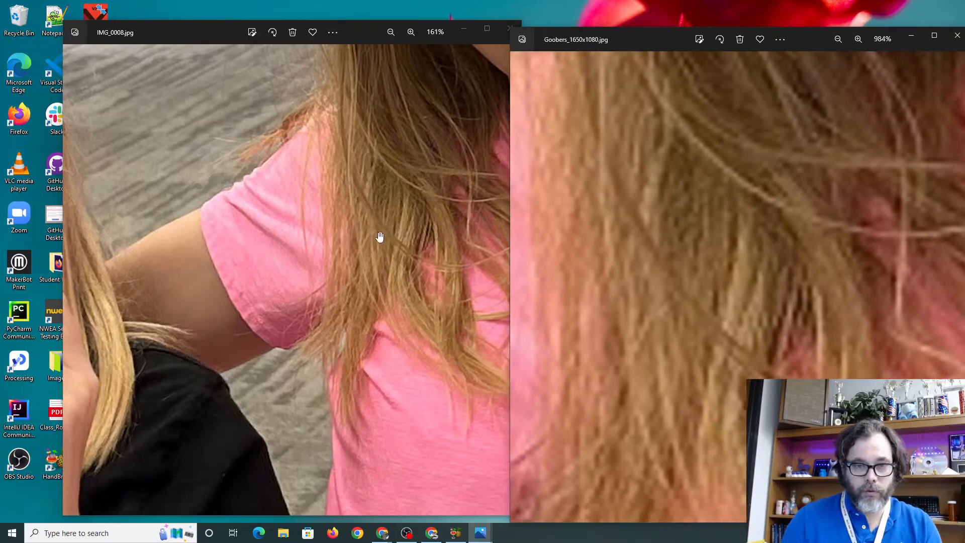
{"action": "scroll", "coordinate": [382, 236], "scroll_direction": "up", "scroll_amount": 2}
{"action": "left_click_drag", "start_coordinate": [400, 250], "coordinate": [488, 239]}
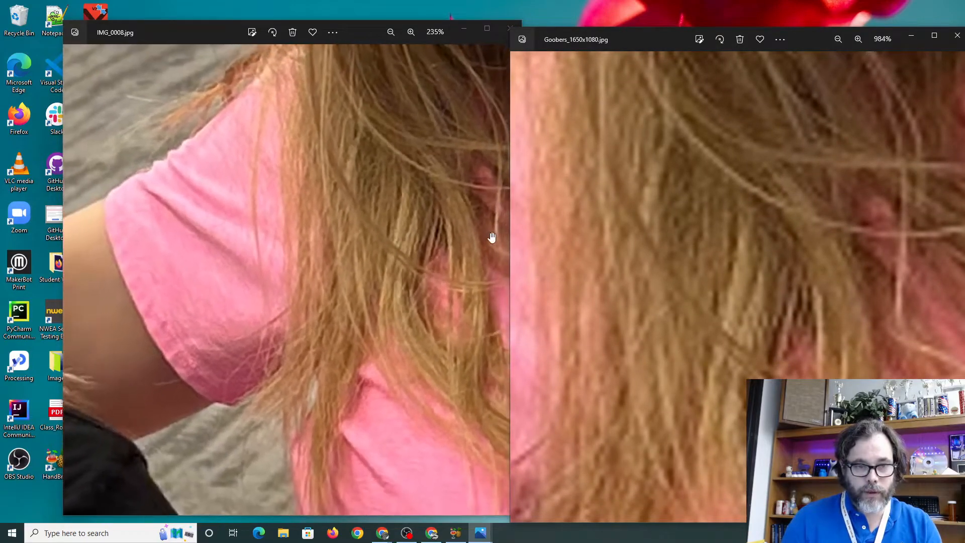
{"action": "scroll", "coordinate": [666, 233], "scroll_direction": "down", "scroll_amount": 5}
{"action": "left_click_drag", "start_coordinate": [679, 231], "coordinate": [687, 254]}
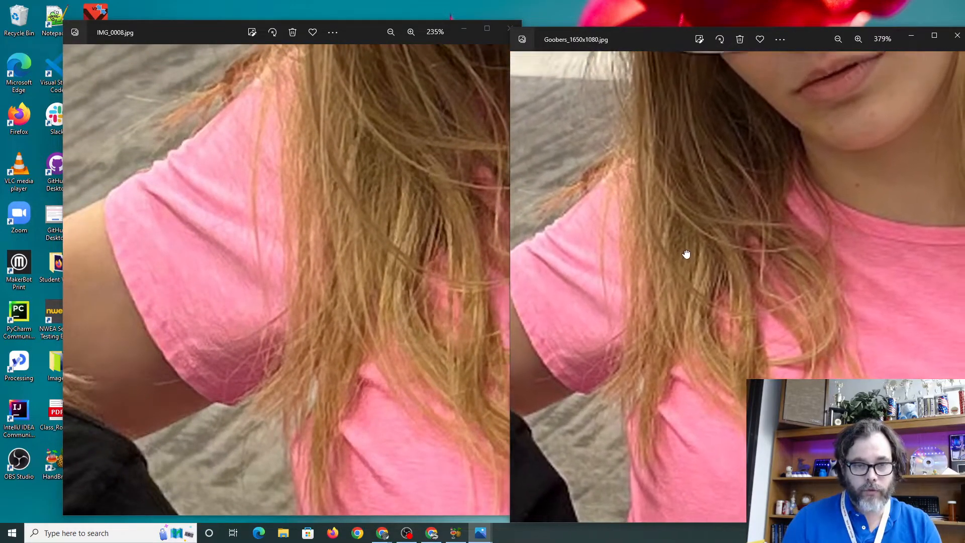
{"action": "scroll", "coordinate": [686, 254], "scroll_direction": "up", "scroll_amount": 2}
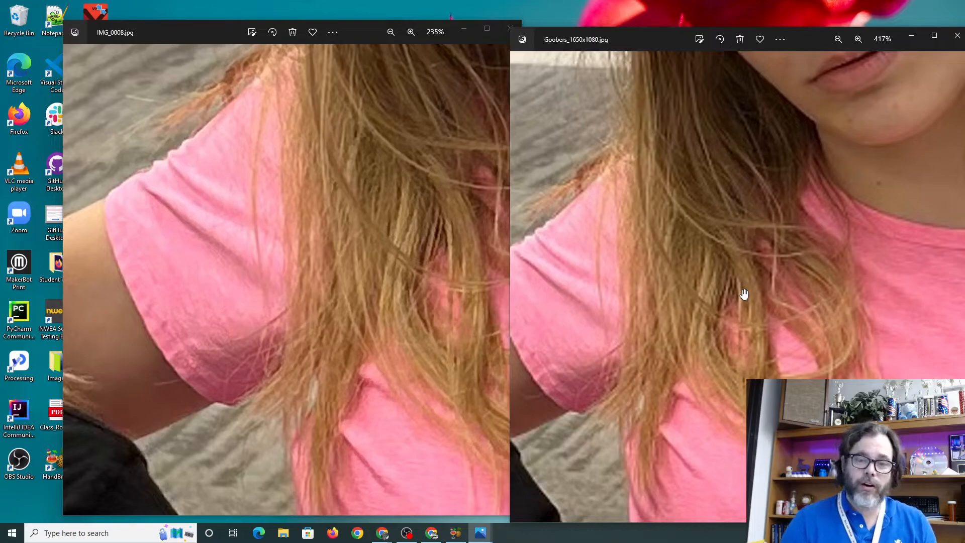
Compare the pink shirt's sleeve close up at matching size in both photos and close Goobers_1650x1080.jpg.
{"action": "scroll", "coordinate": [711, 192], "scroll_direction": "up", "scroll_amount": 2}
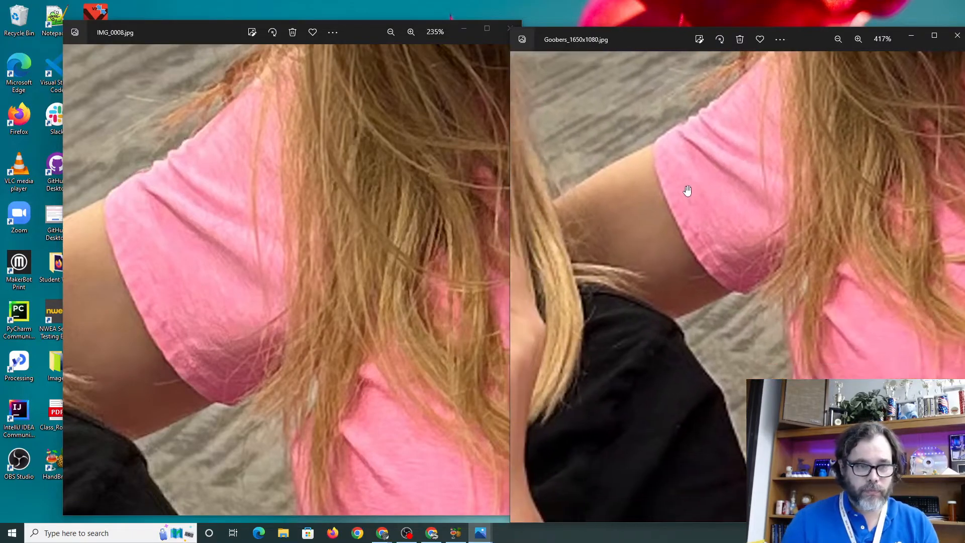
{"action": "scroll", "coordinate": [688, 189], "scroll_direction": "up", "scroll_amount": 2}
{"action": "scroll", "coordinate": [689, 189], "scroll_direction": "up", "scroll_amount": 2}
{"action": "scroll", "coordinate": [151, 279], "scroll_direction": "up", "scroll_amount": 2}
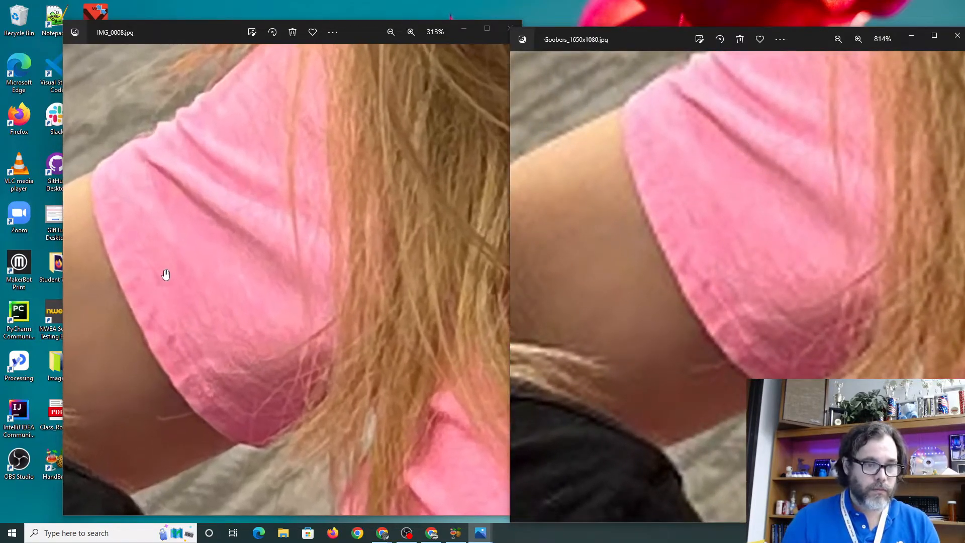
{"action": "left_click_drag", "start_coordinate": [166, 273], "coordinate": [303, 218]}
{"action": "mouse_move", "coordinate": [713, 254]}
{"action": "left_mouse_down"}
{"action": "mouse_move", "coordinate": [735, 239]}
{"action": "mouse_move", "coordinate": [711, 253]}
{"action": "left_mouse_up"}
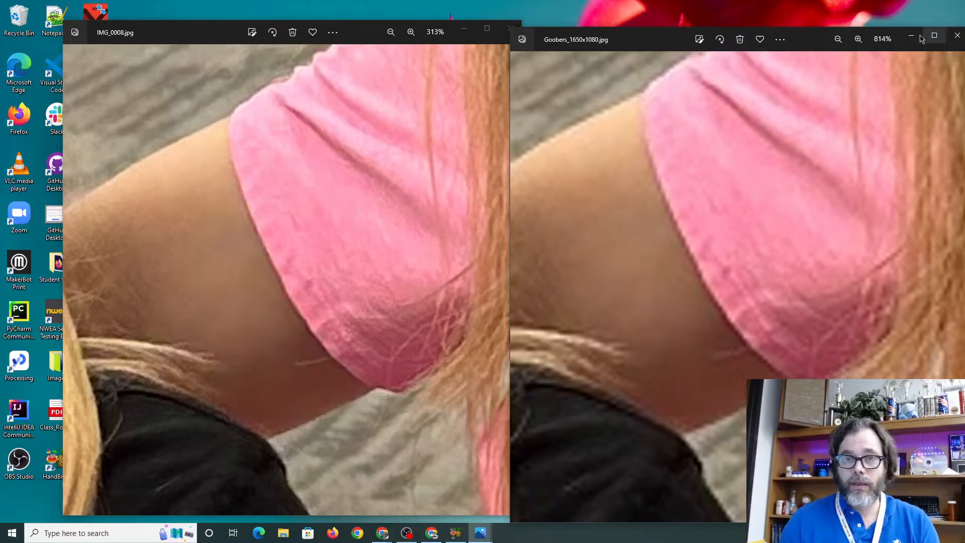
{"action": "left_click", "coordinate": [957, 35]}
Open Gobbers_825x540.jpg from the desktop and compare its pink sleeve close up with the original photo.
{"action": "double_click", "coordinate": [593, 210]}
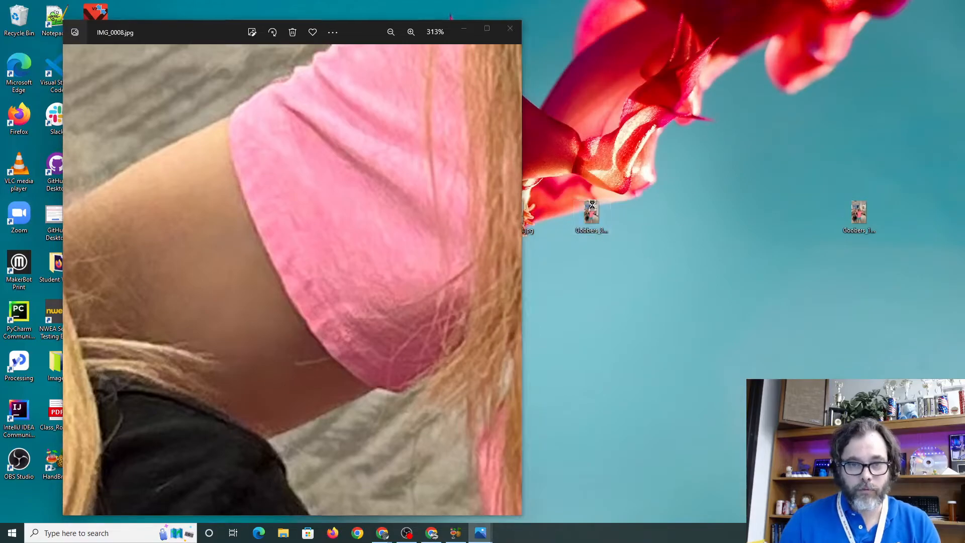
{"action": "scroll", "coordinate": [713, 270], "scroll_direction": "up", "scroll_amount": 5}
{"action": "scroll", "coordinate": [696, 269], "scroll_direction": "up", "scroll_amount": 6}
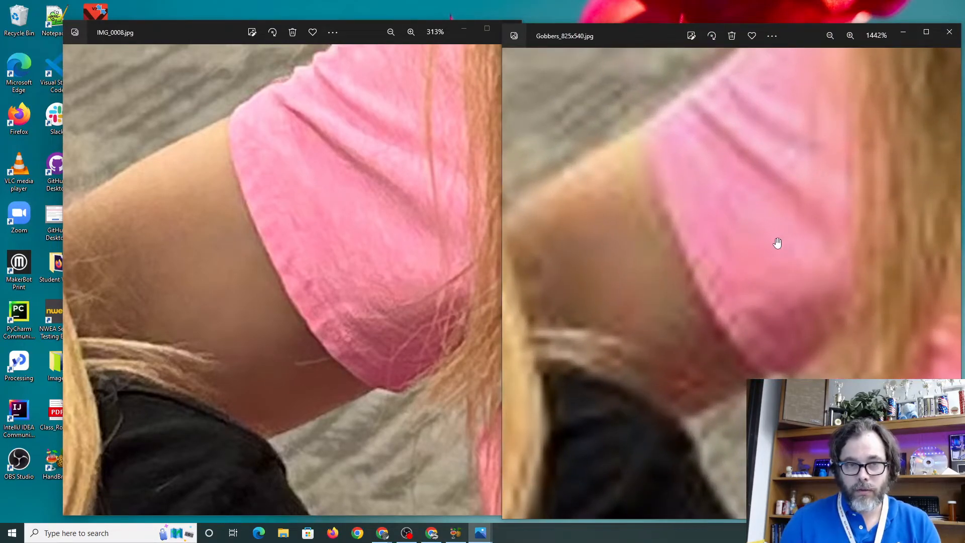
{"action": "left_click_drag", "start_coordinate": [777, 243], "coordinate": [819, 220]}
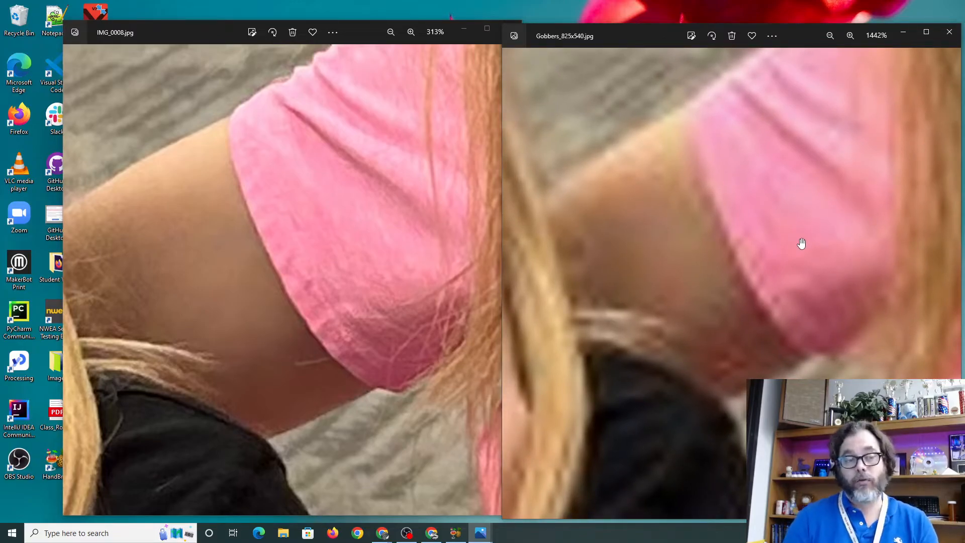
View IMG_0008.jpg and Gobbers_825x540.jpg in full for comparison and close both photos.
{"action": "scroll", "coordinate": [802, 243], "scroll_direction": "down", "scroll_amount": 10}
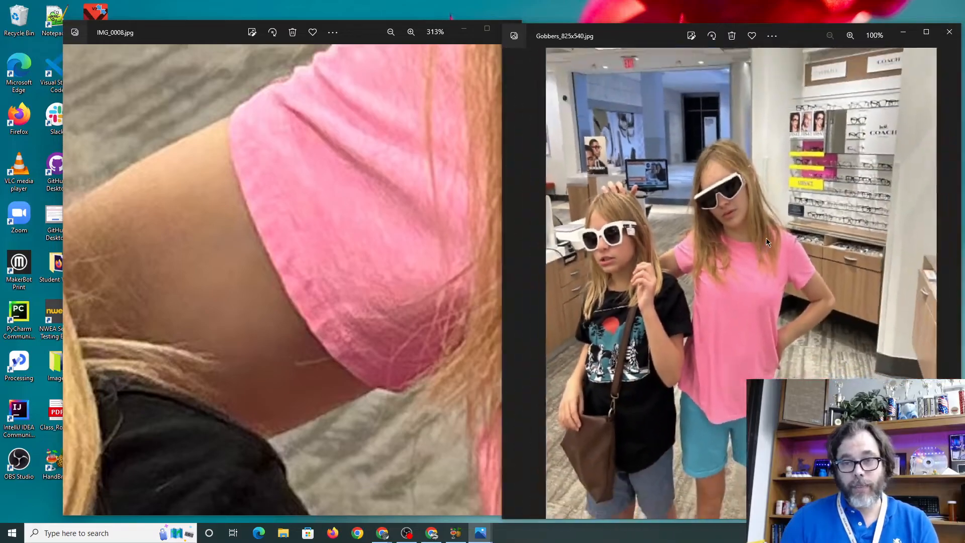
{"action": "scroll", "coordinate": [284, 231], "scroll_direction": "down", "scroll_amount": 8}
{"action": "scroll", "coordinate": [288, 221], "scroll_direction": "down", "scroll_amount": 1}
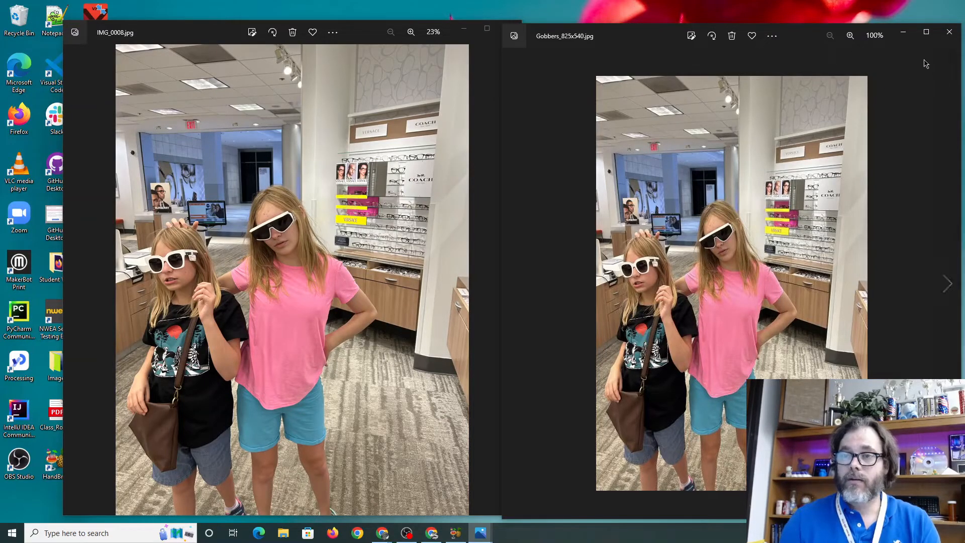
{"action": "left_click", "coordinate": [949, 32]}
{"action": "left_click", "coordinate": [509, 31]}
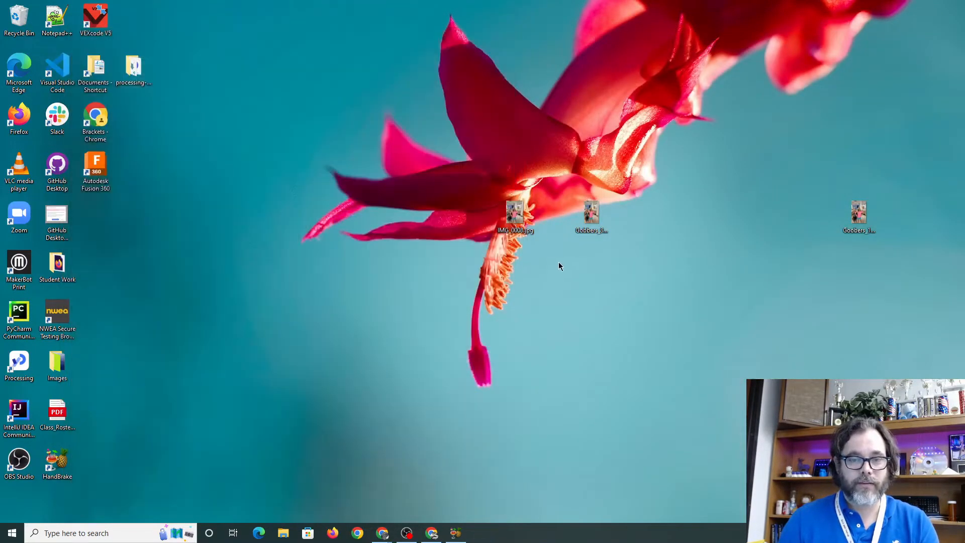
Line up IMG_0008.jpg, Goobers_1650x1080.jpg and Gobbers_825x540.jpg in one row in an empty area of the desktop.
{"action": "left_click_drag", "start_coordinate": [605, 222], "coordinate": [437, 118]}
{"action": "left_click_drag", "start_coordinate": [858, 214], "coordinate": [361, 116]}
{"action": "left_click", "coordinate": [282, 117]}
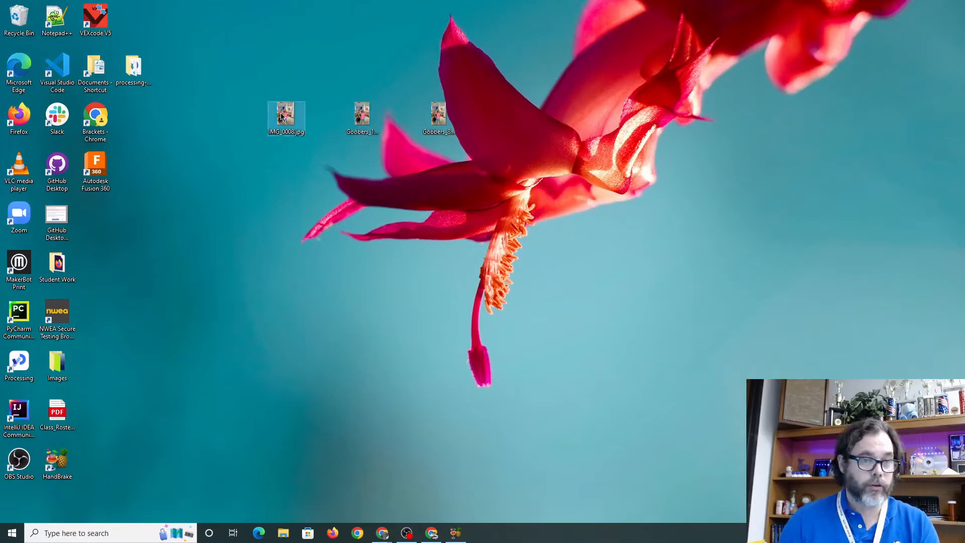
Show the file properties of IMG_0008.jpg, Goobers_1650x1080.jpg and Gobbers_825x540.jpg in adjacent windows to compare their file sizes.
{"action": "right_click", "coordinate": [282, 116]}
{"action": "left_click", "coordinate": [300, 441]}
{"action": "left_click_drag", "start_coordinate": [387, 124], "coordinate": [229, 67]}
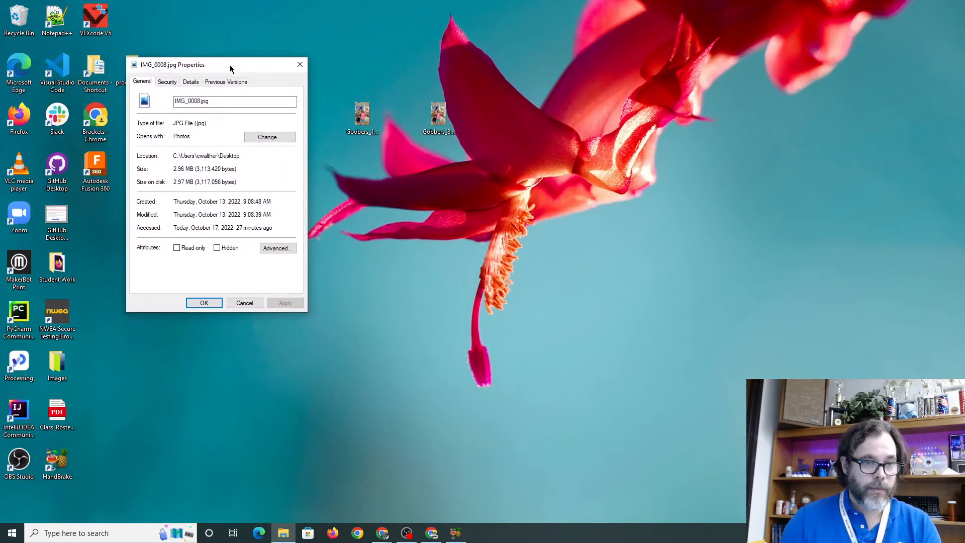
{"action": "right_click", "coordinate": [360, 116]}
{"action": "left_click", "coordinate": [386, 444]}
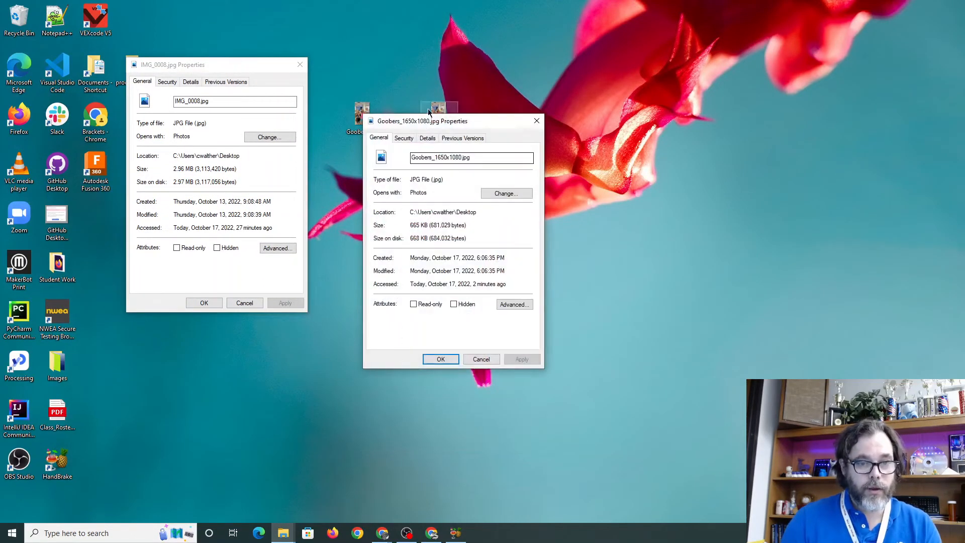
{"action": "left_click_drag", "start_coordinate": [440, 123], "coordinate": [336, 69]}
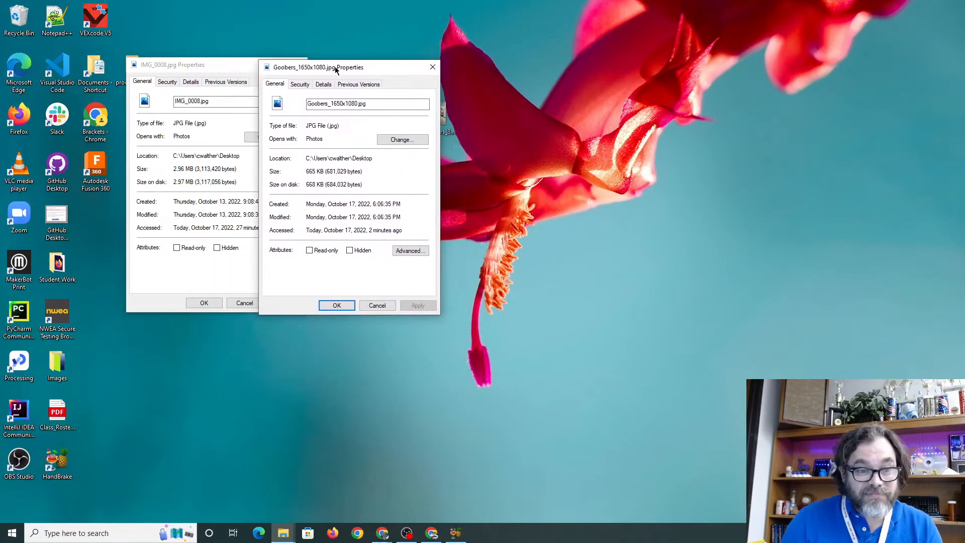
{"action": "right_click", "coordinate": [448, 116]}
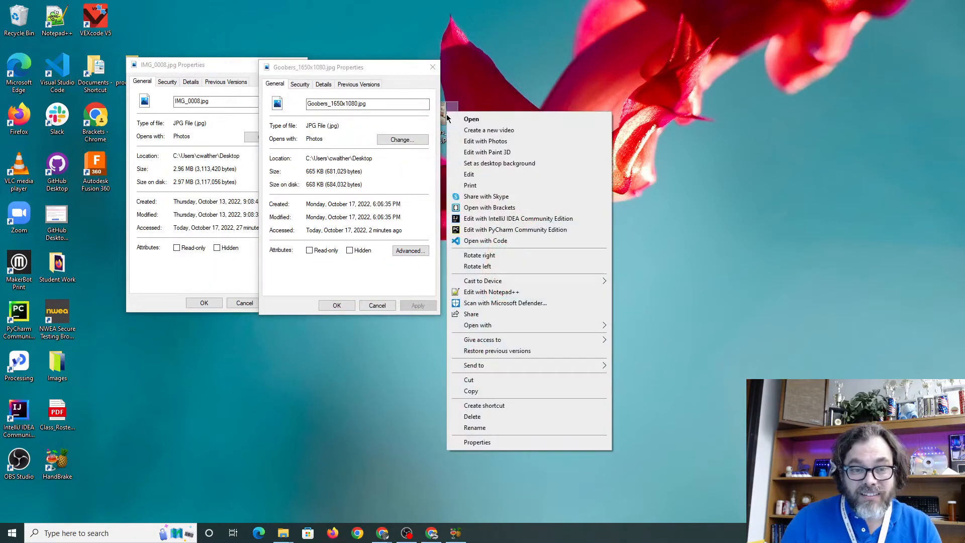
{"action": "left_click", "coordinate": [515, 442]}
{"action": "left_click_drag", "start_coordinate": [563, 120], "coordinate": [531, 64]}
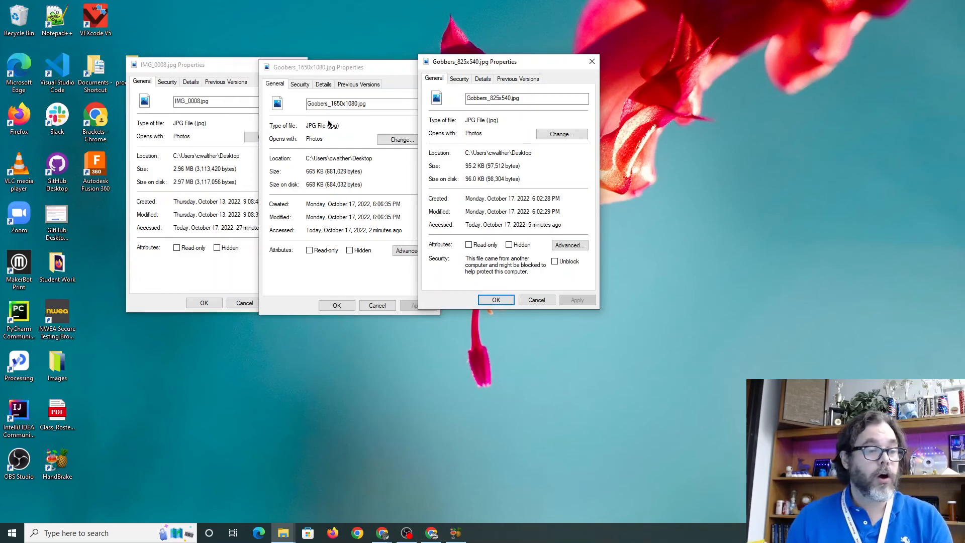
{"action": "left_click", "coordinate": [407, 532]}
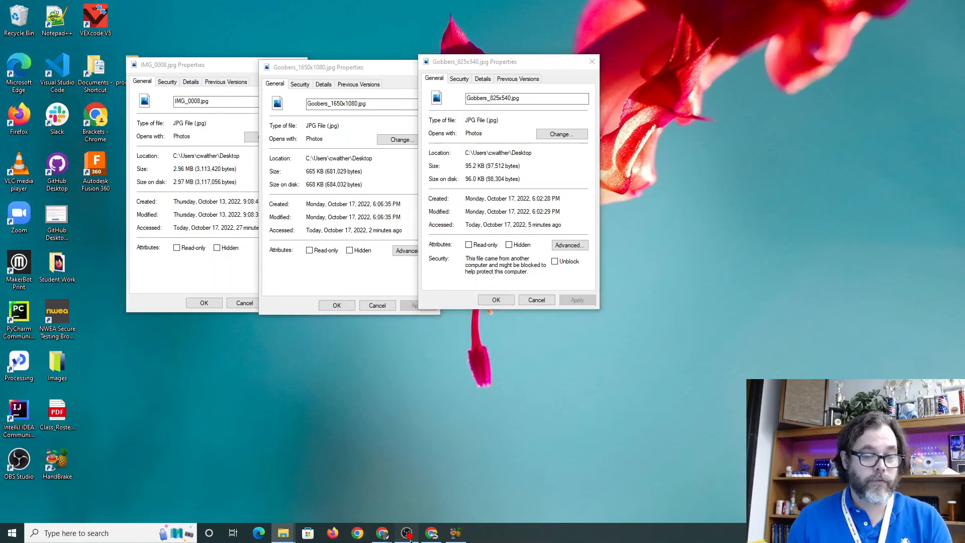